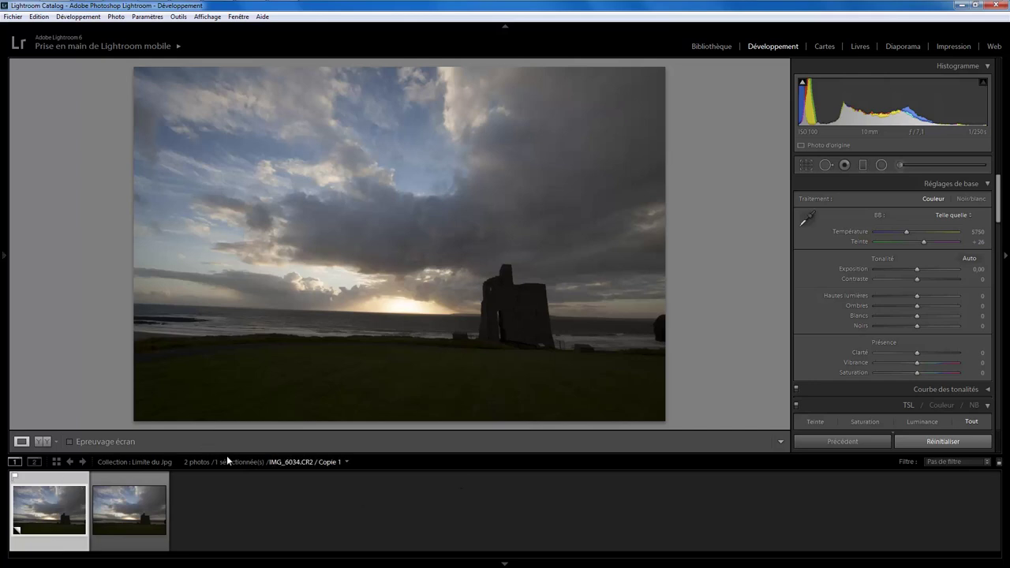
Step: Toggle between IMG_6034.CR2 / Copie 1 and Photo70.jpg to compare their settings
click(150, 539)
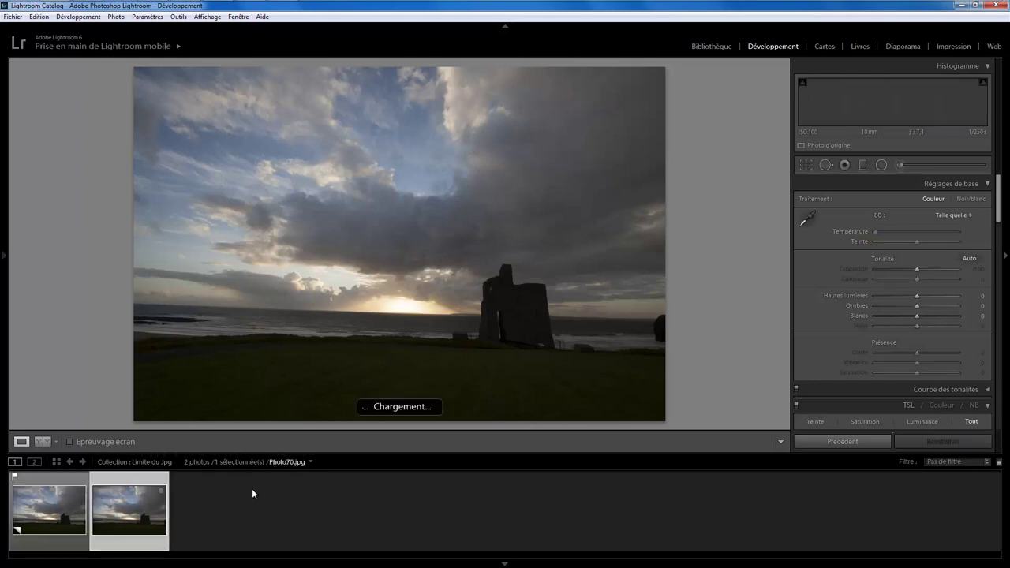
click(63, 544)
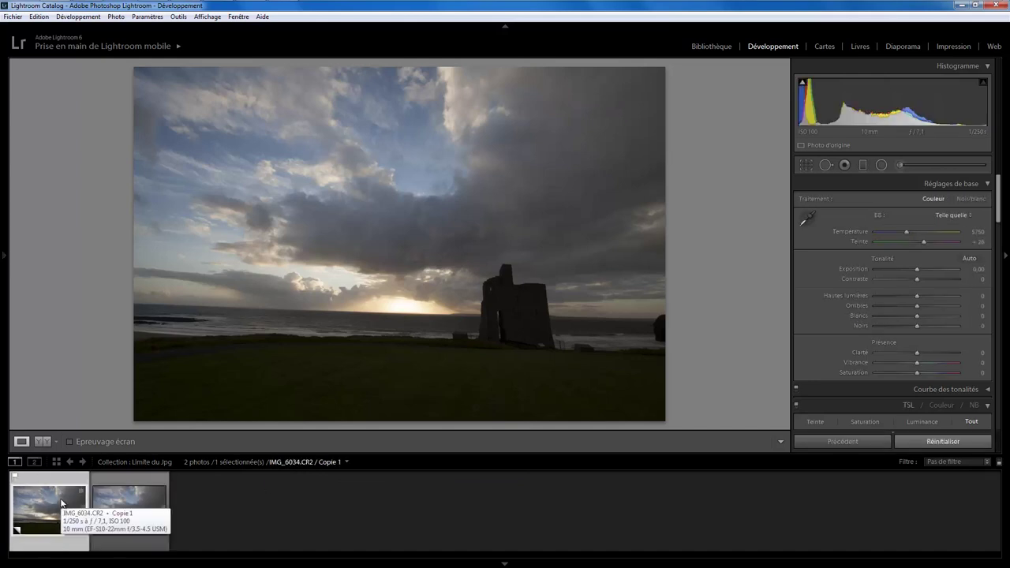
click(111, 541)
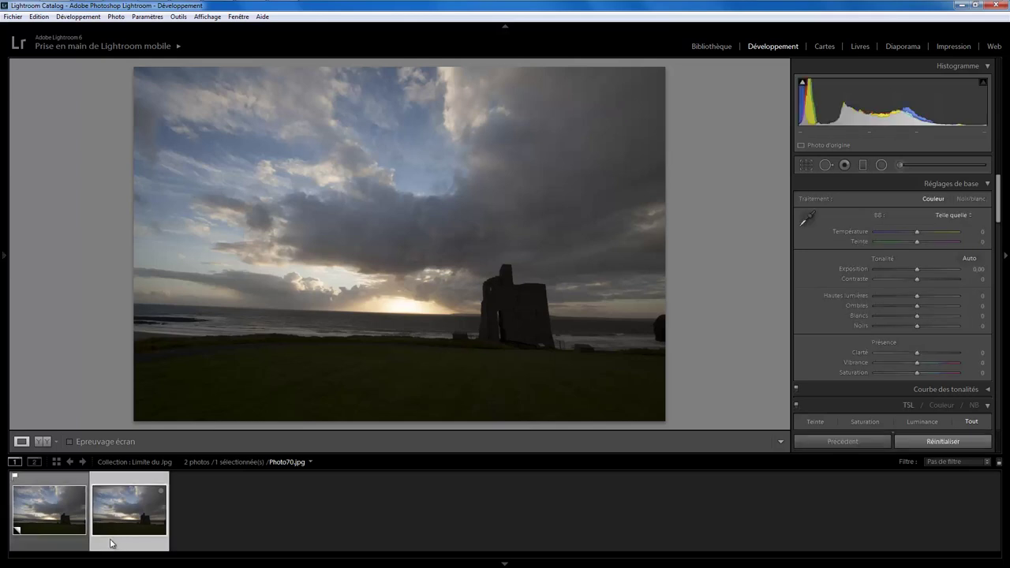
click(70, 544)
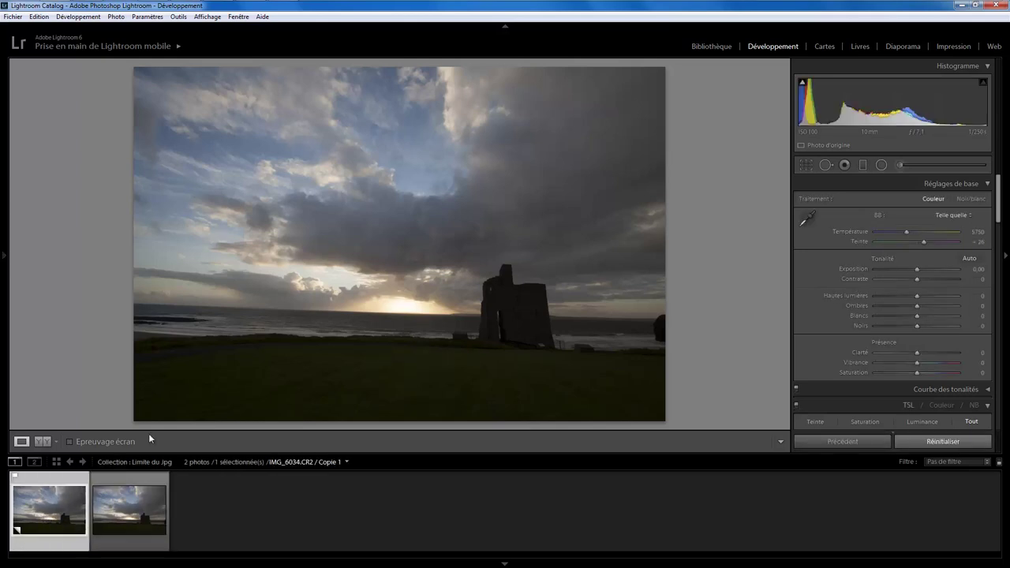
click(136, 545)
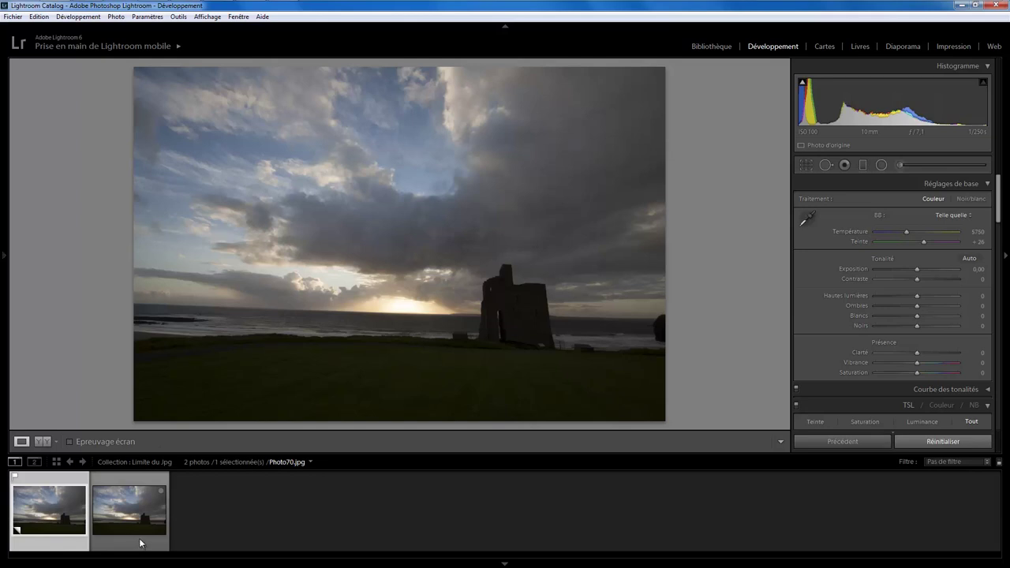
Step: View the JPG once more, then return to the RAW copy with the filmstrip hidden
click(140, 541)
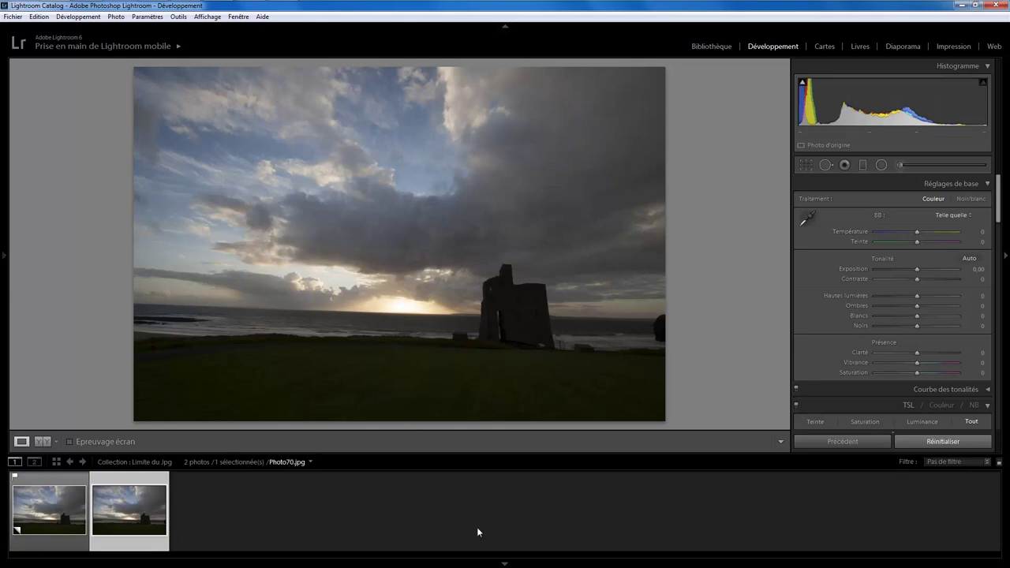
click(19, 524)
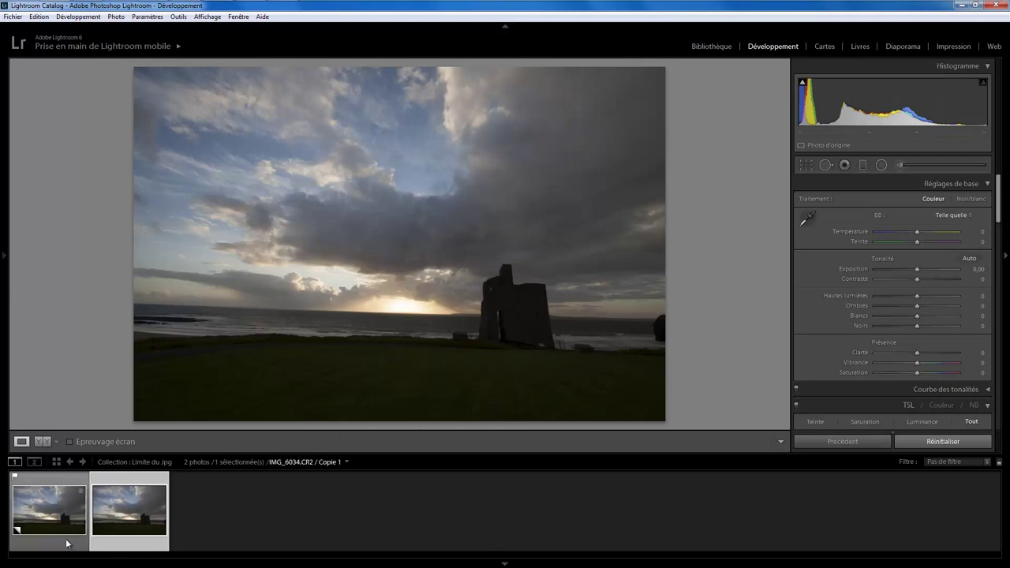
click(505, 563)
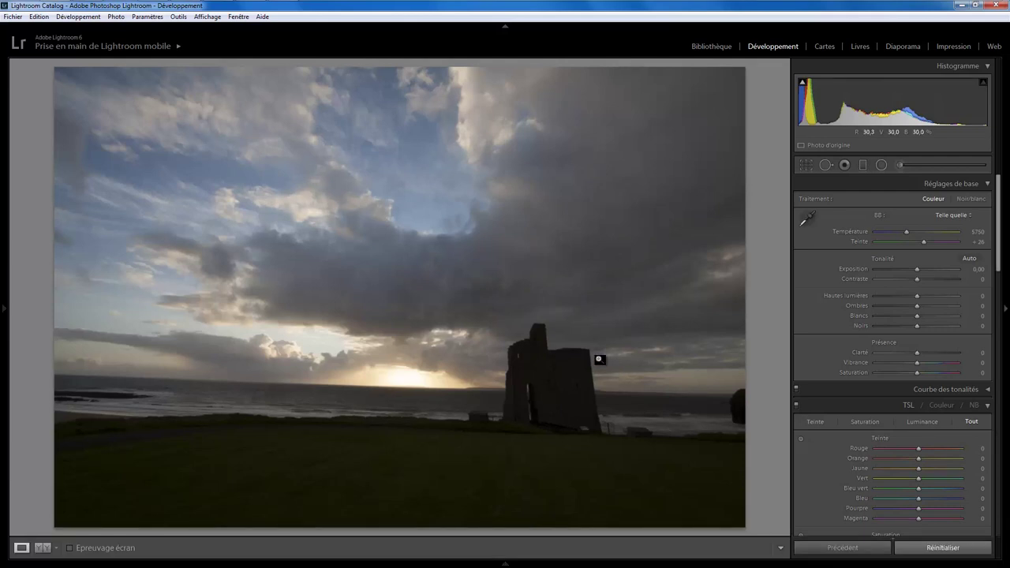
Step: Auto-straighten the RAW copy to a −1.75° angle and apply the crop
click(806, 165)
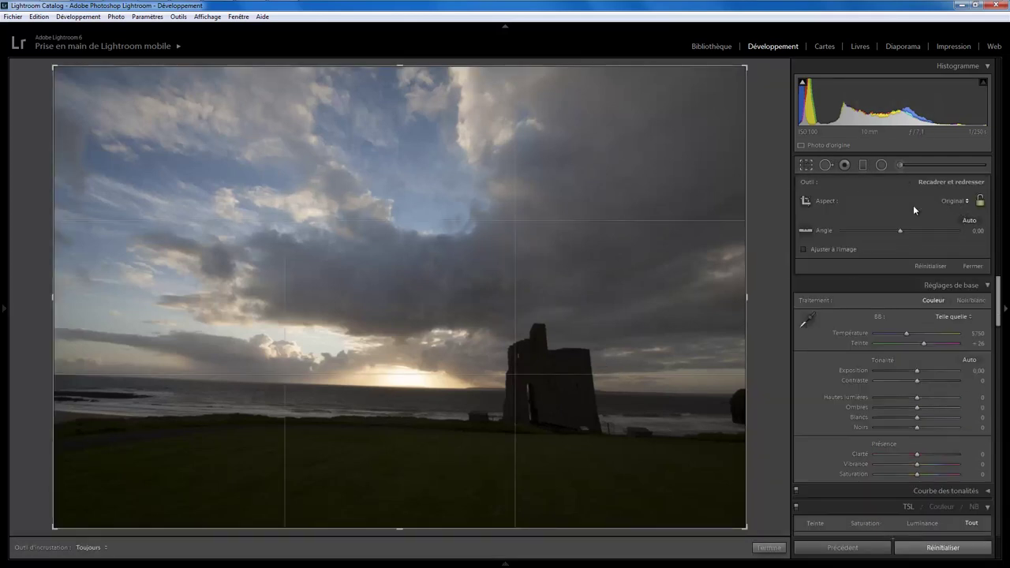
click(969, 221)
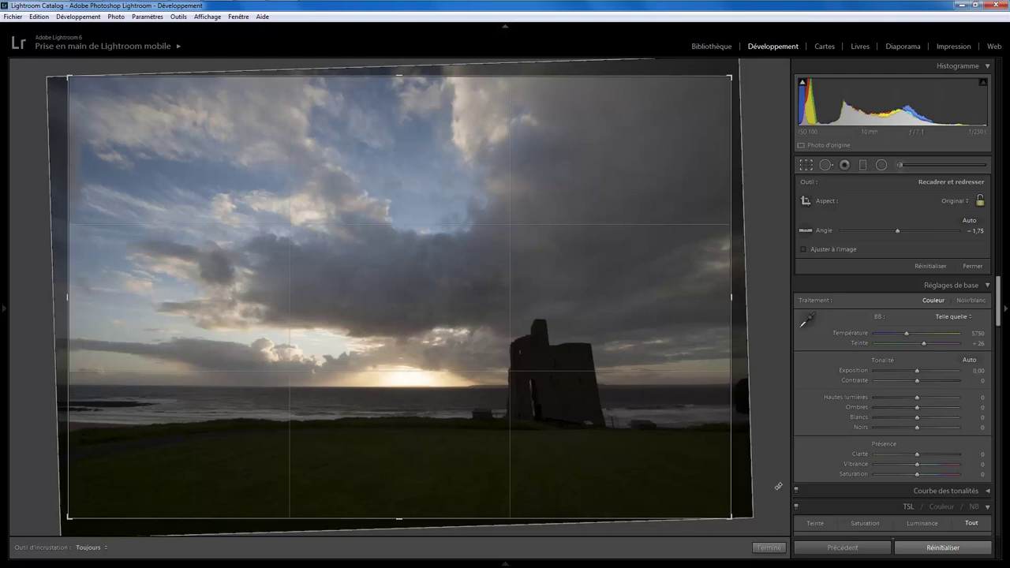
click(769, 549)
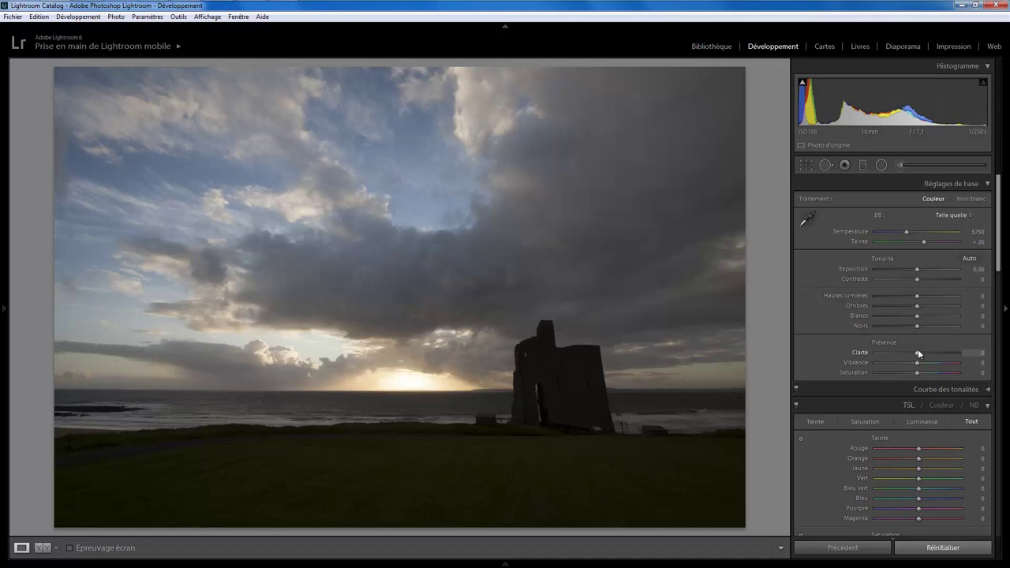
Step: Set Clarity +46, Shadows +75 and Highlights −89, checking the sky at 1:1
drag(933, 352, 936, 352)
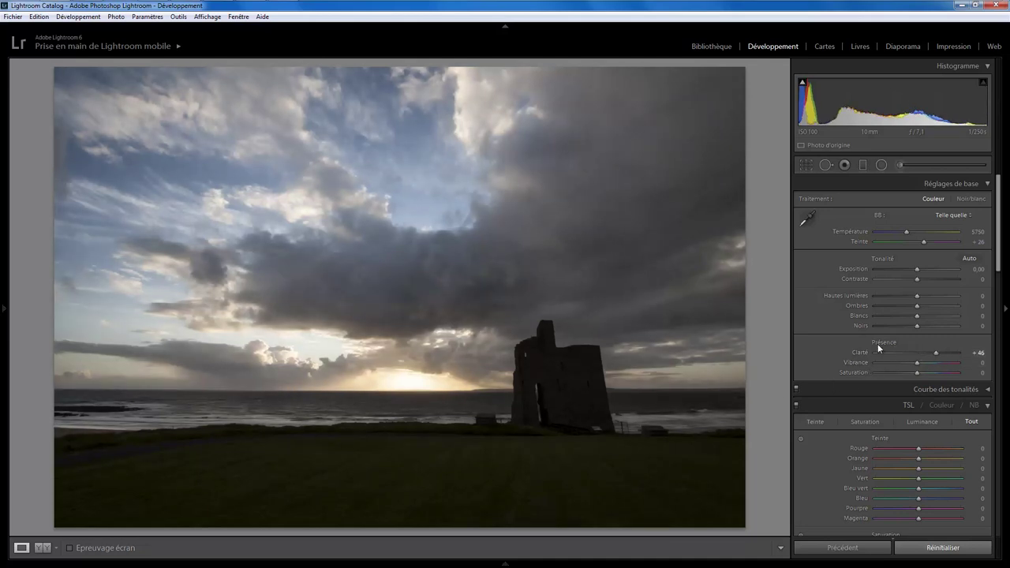
drag(933, 307, 946, 305)
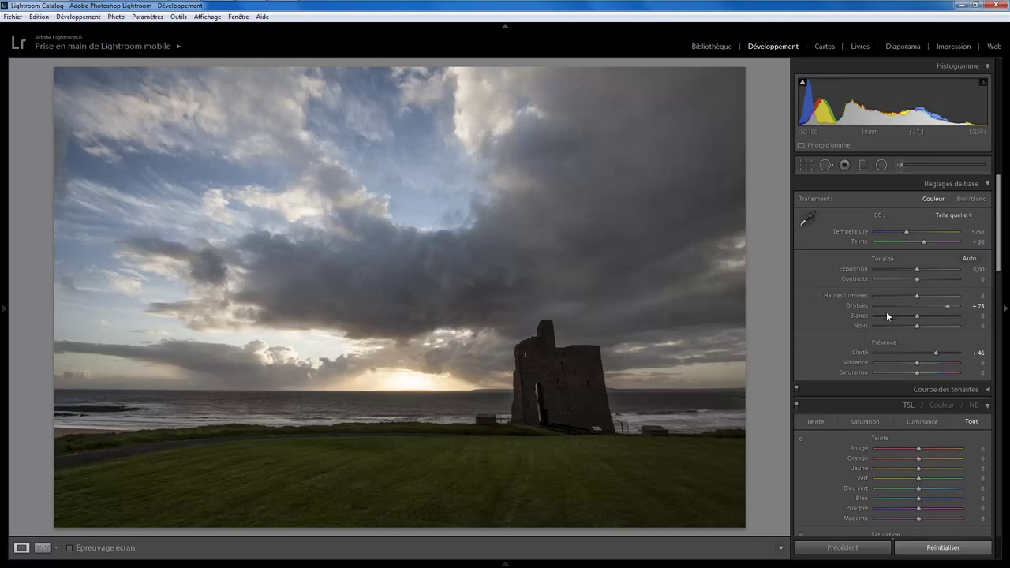
drag(916, 296, 879, 296)
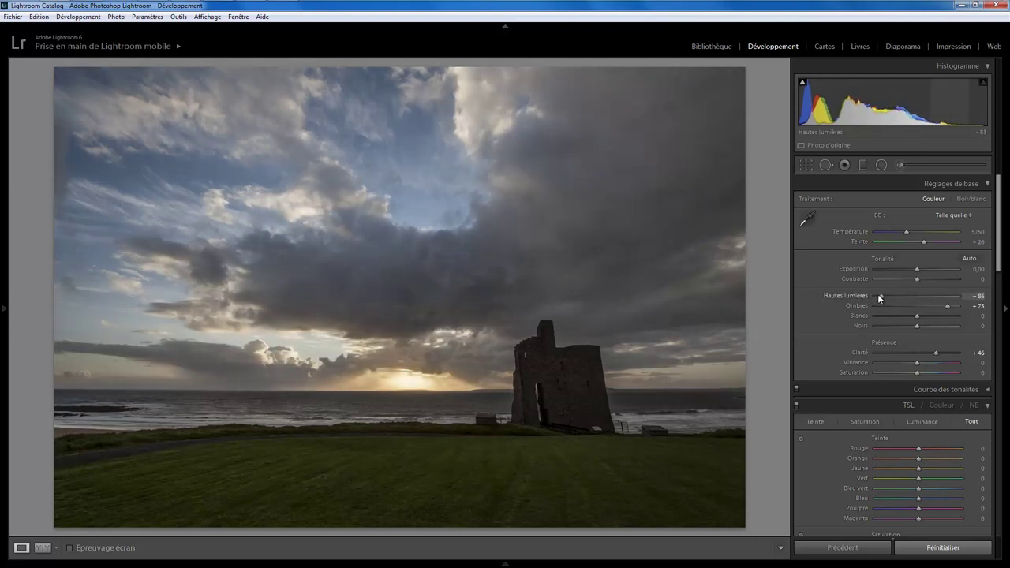
click(372, 381)
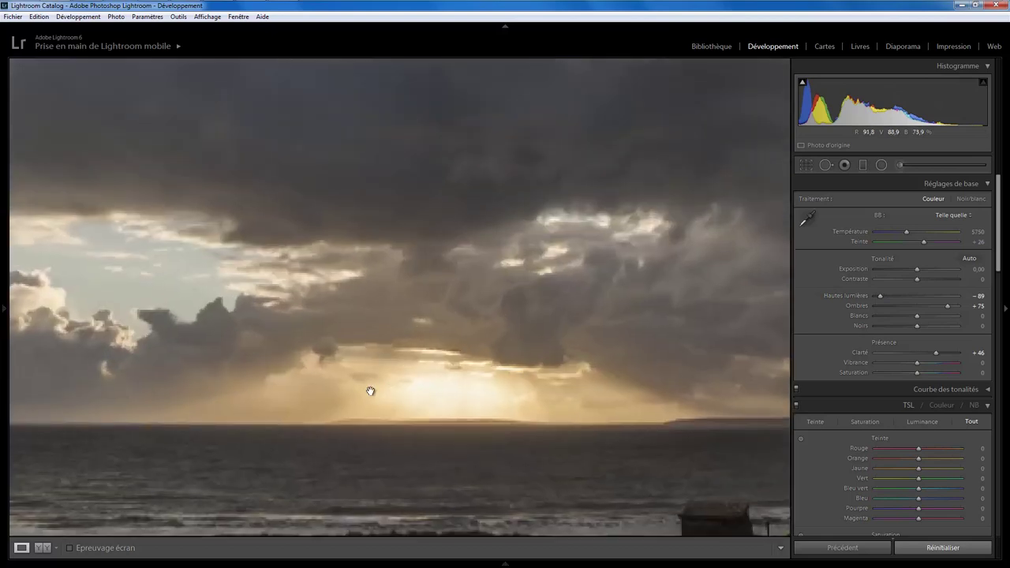
click(426, 381)
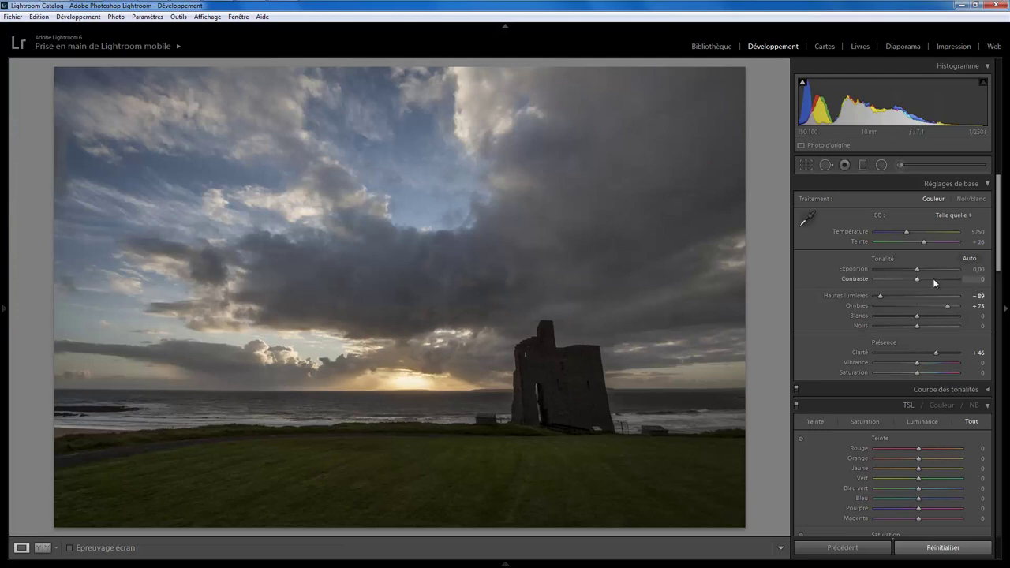
Step: Add a graduated filter from the grass up to the horizon with Exposure 1.09
click(862, 164)
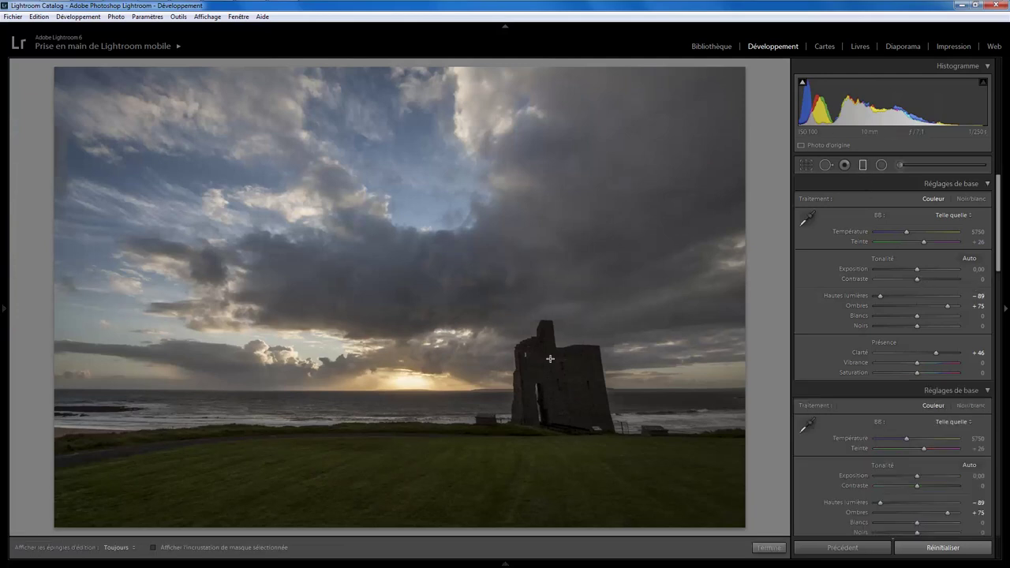
drag(410, 440, 411, 414)
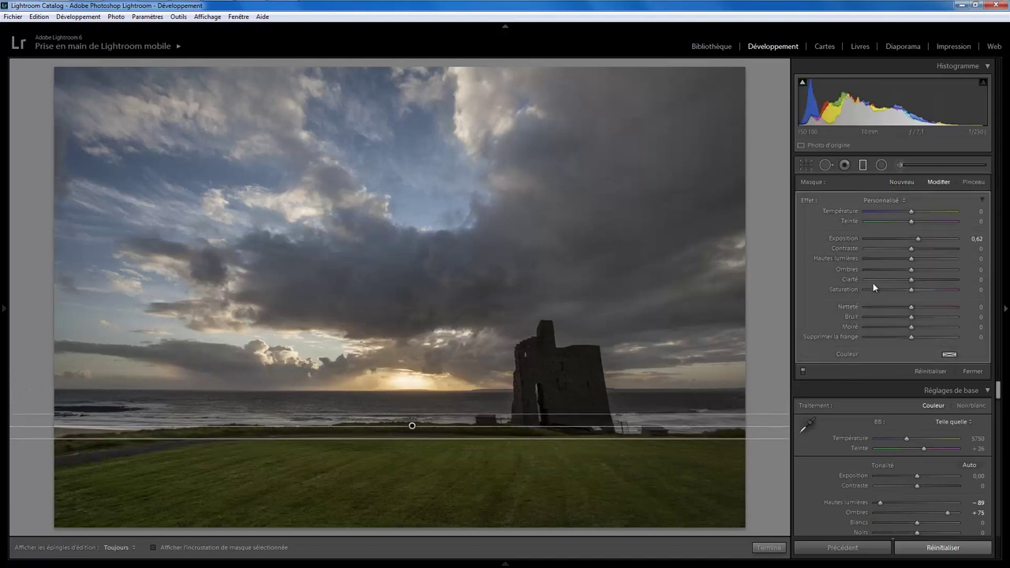
drag(920, 239, 922, 239)
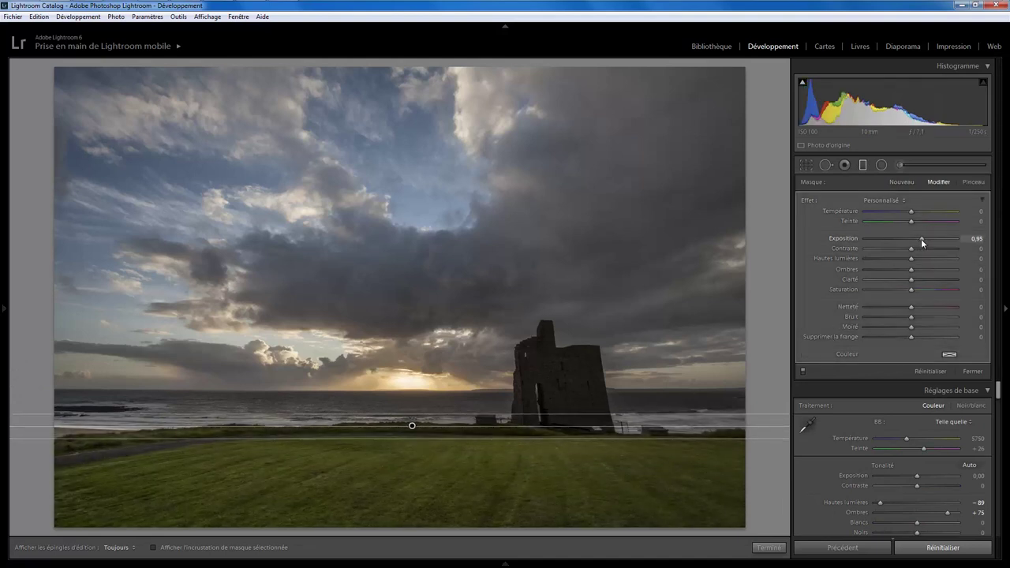
click(768, 547)
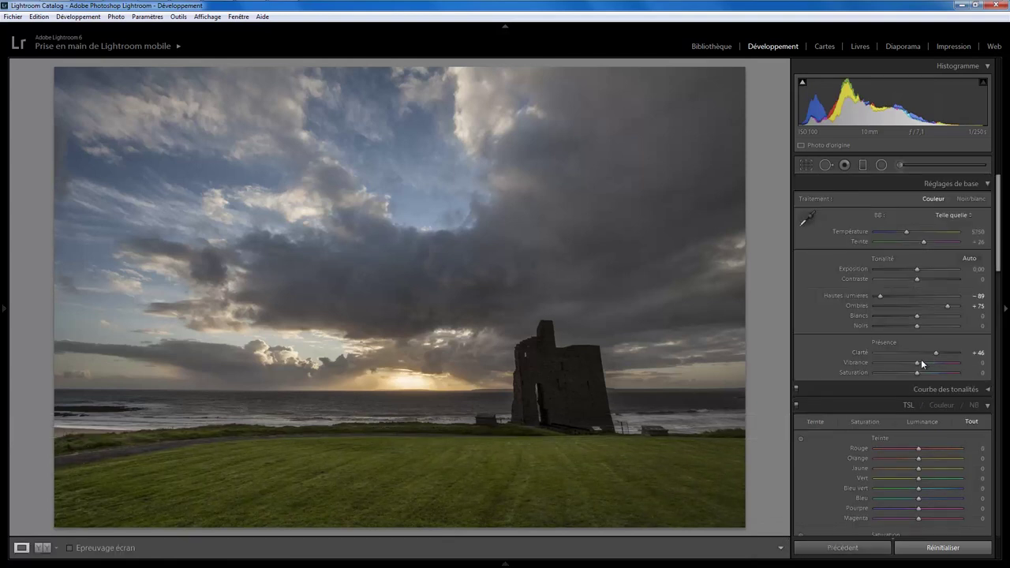
Step: Set Vibrance to +22 and HSL Green luminance to +100
drag(916, 361, 926, 364)
scroll(997, 259, down, 1)
drag(997, 259, 997, 340)
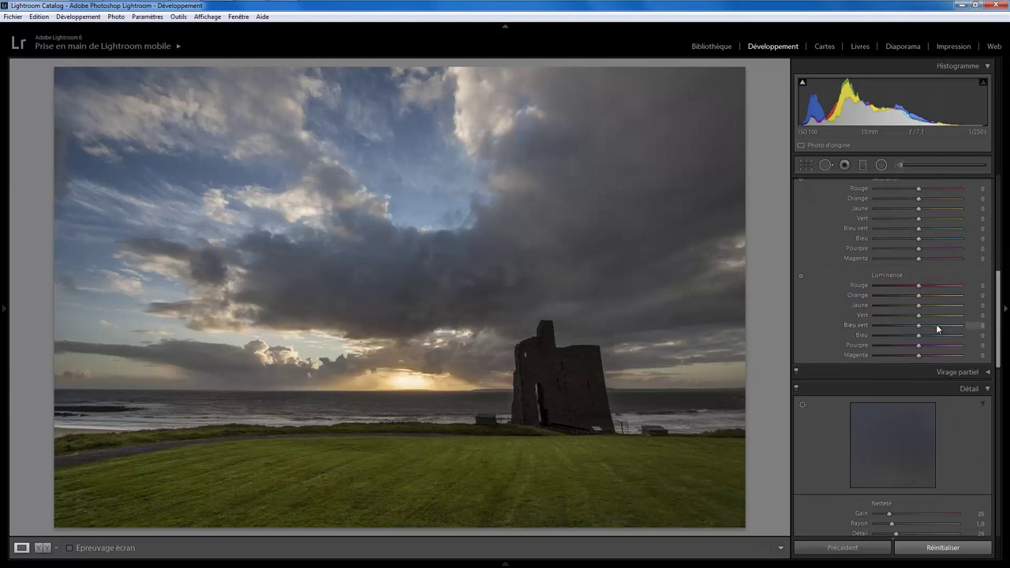
drag(934, 315, 969, 318)
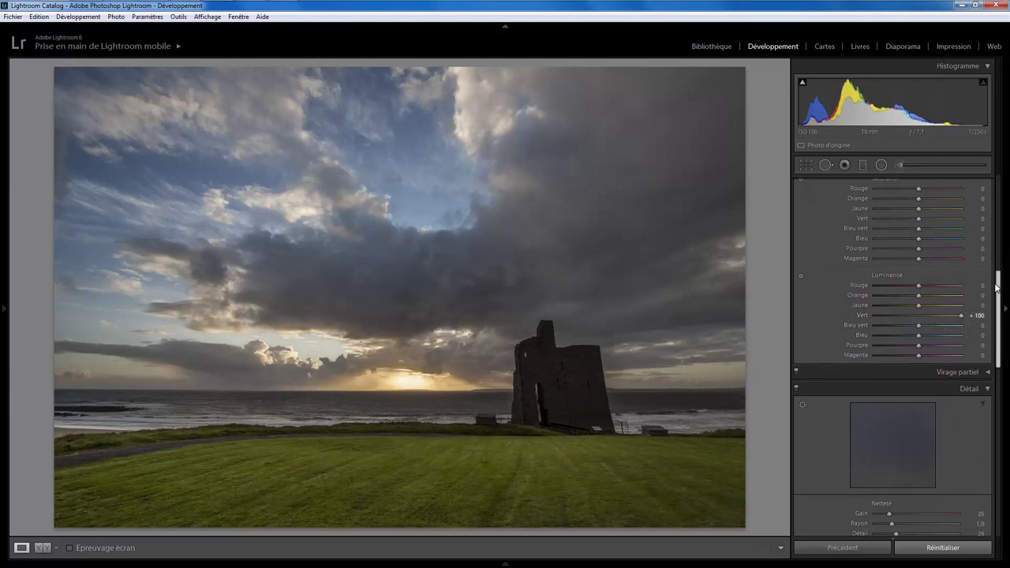
drag(998, 291, 998, 195)
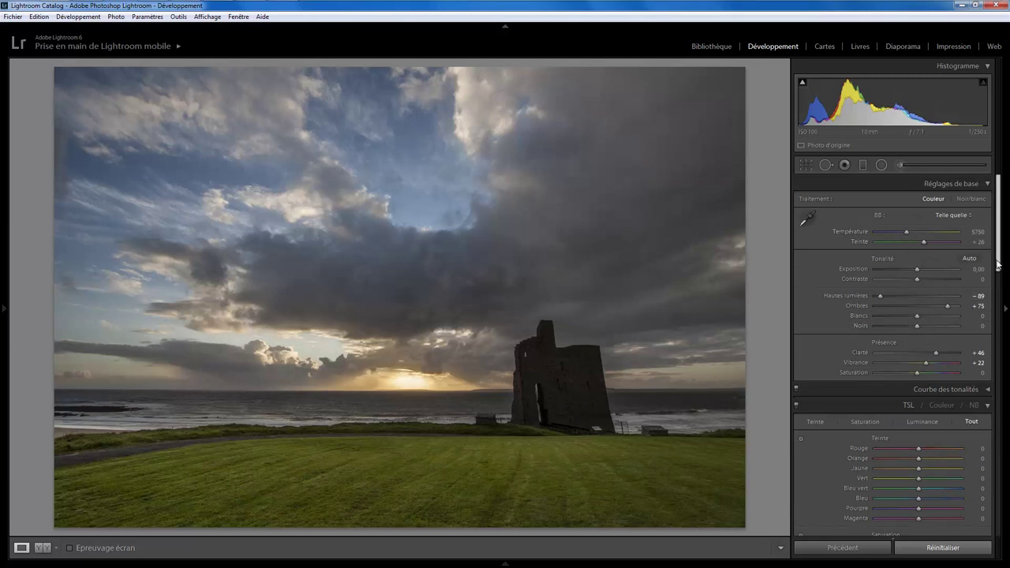
Step: Give the grass graduated filter Shadows 17 and shift it slightly higher
click(863, 164)
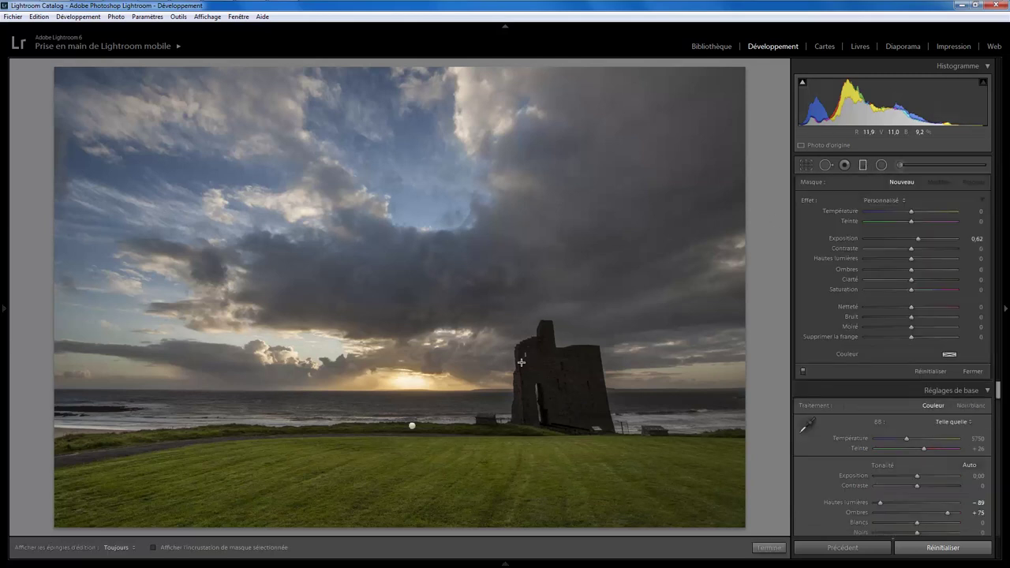
drag(411, 427, 412, 439)
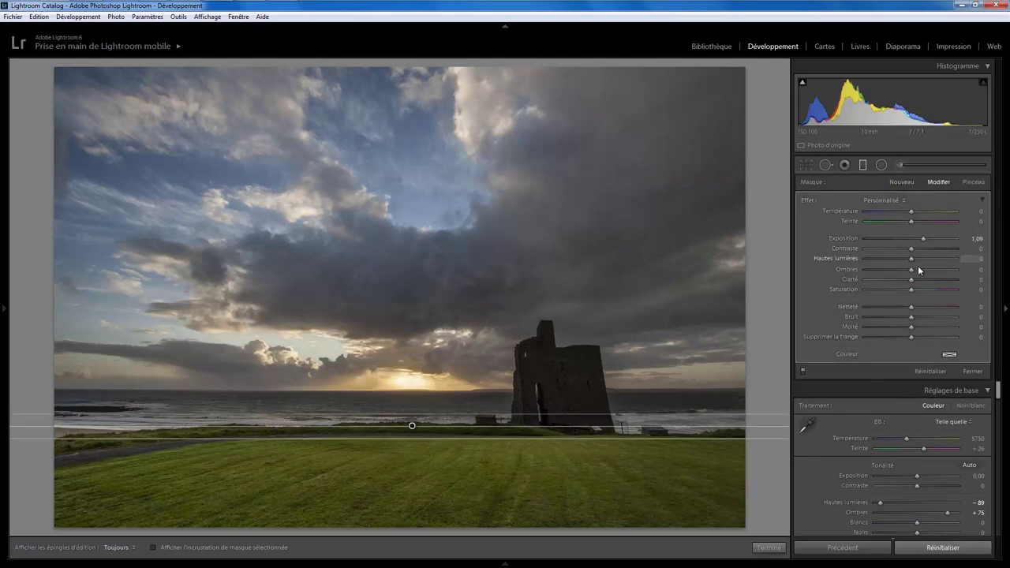
drag(912, 272, 917, 269)
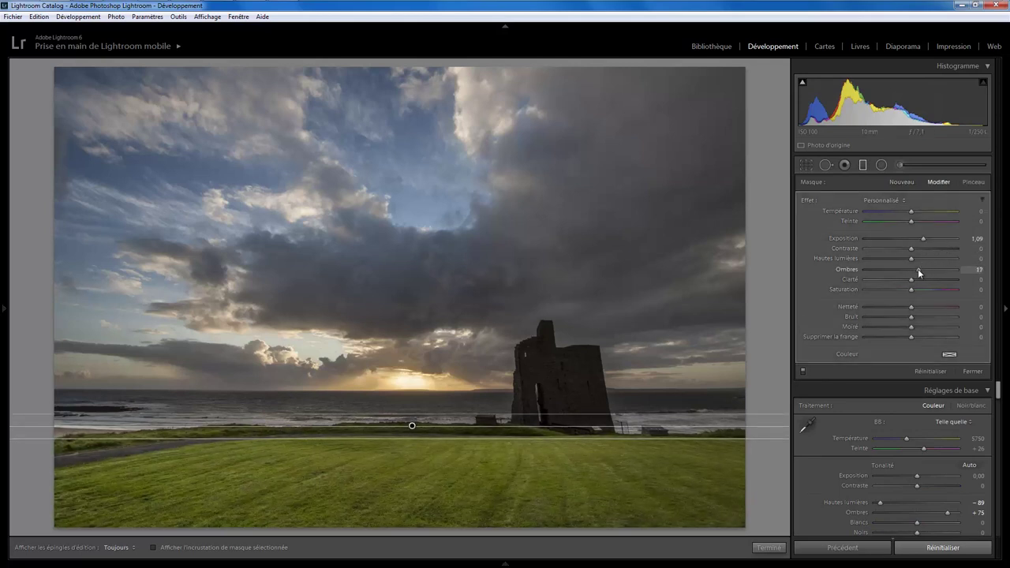
drag(412, 426, 413, 422)
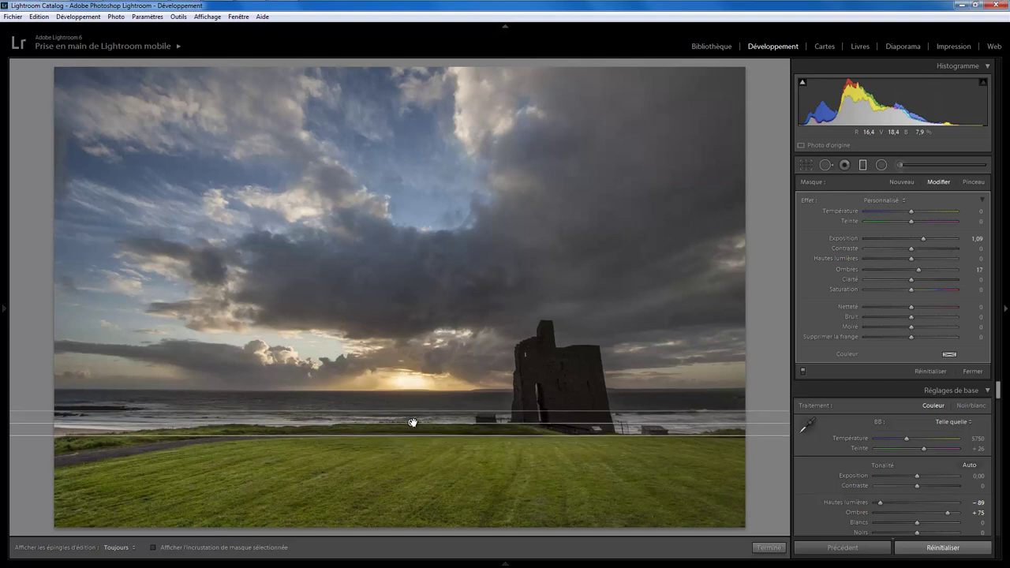
click(767, 546)
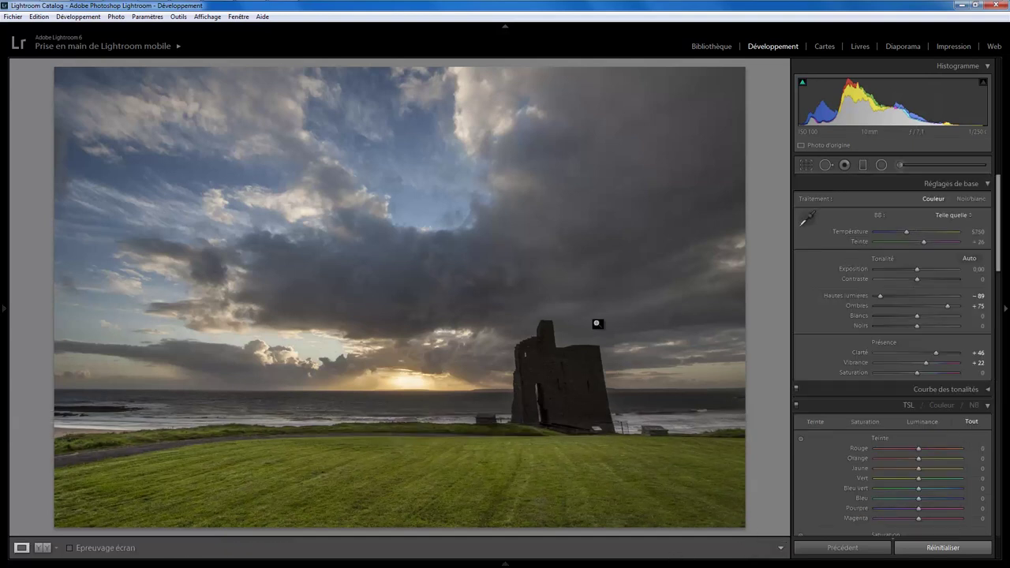
Step: Add a tall radial filter around the castle with Exposure 0.90 and Shadows 65
click(881, 164)
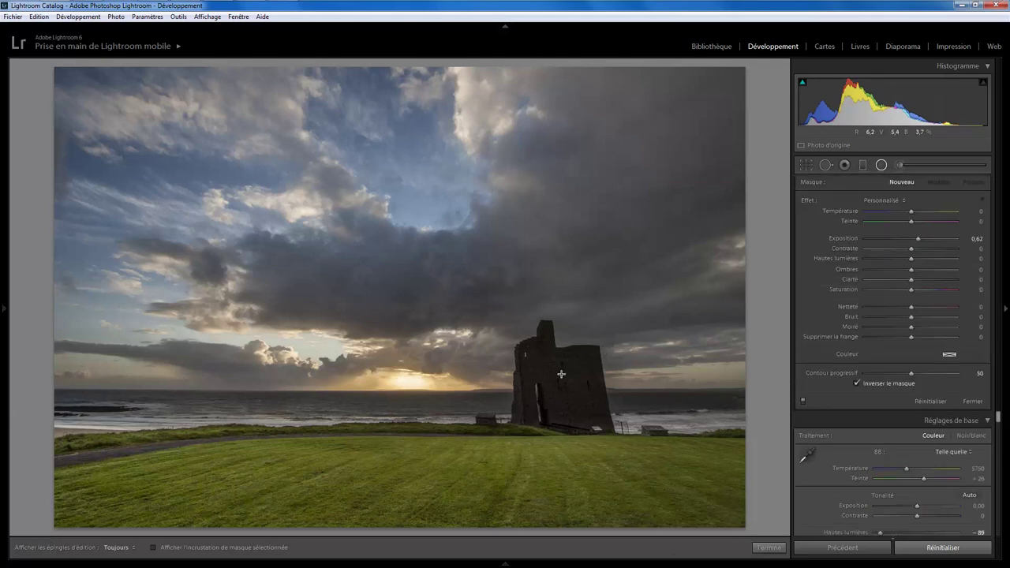
drag(561, 373, 736, 492)
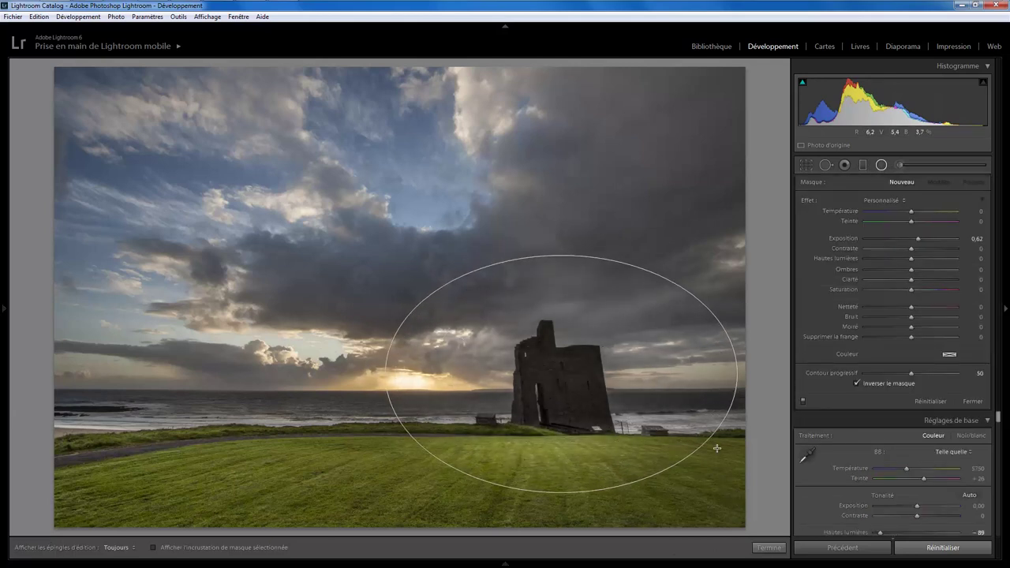
drag(560, 257, 561, 103)
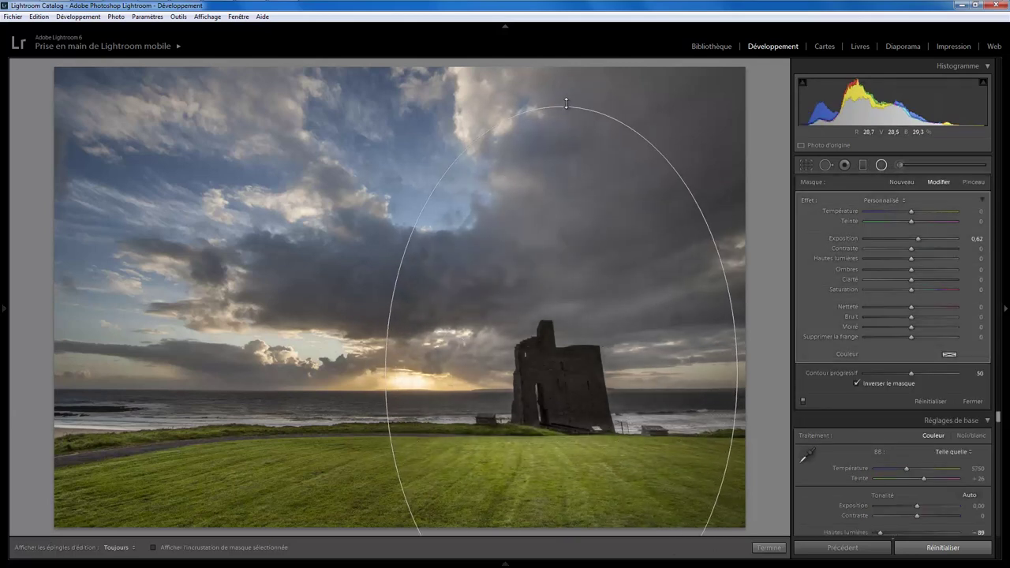
drag(561, 373, 571, 294)
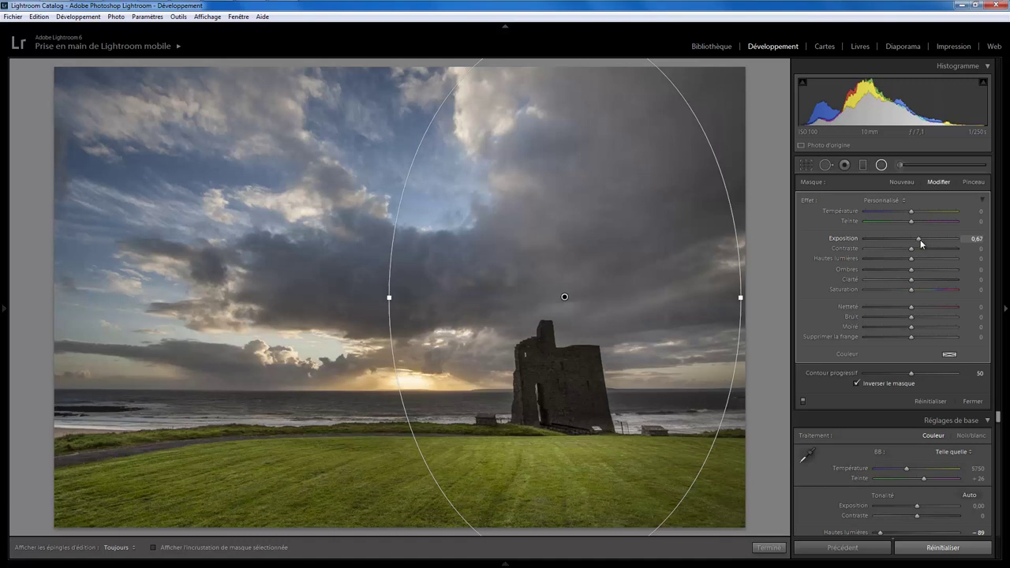
drag(920, 239, 923, 240)
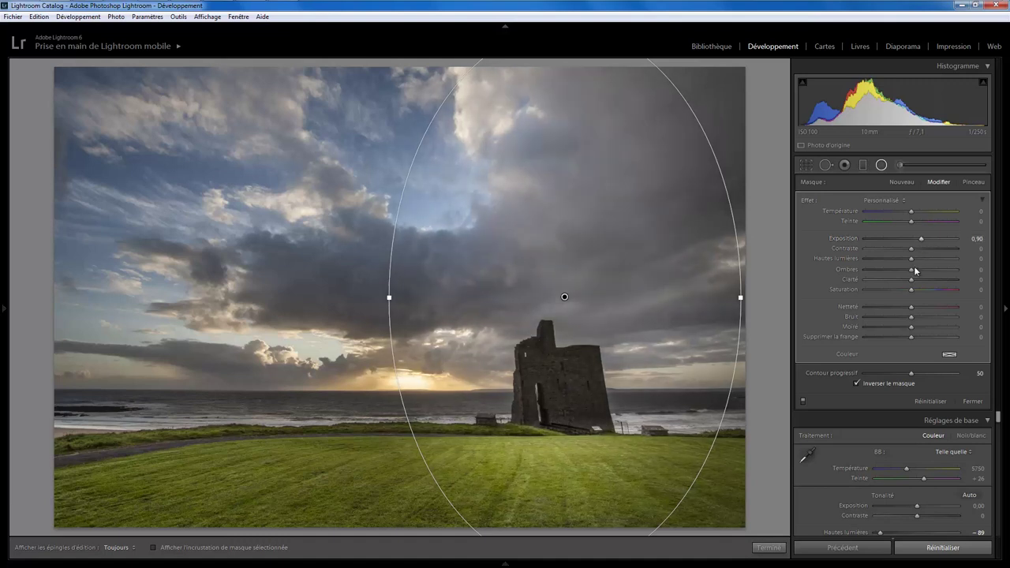
drag(932, 272, 938, 272)
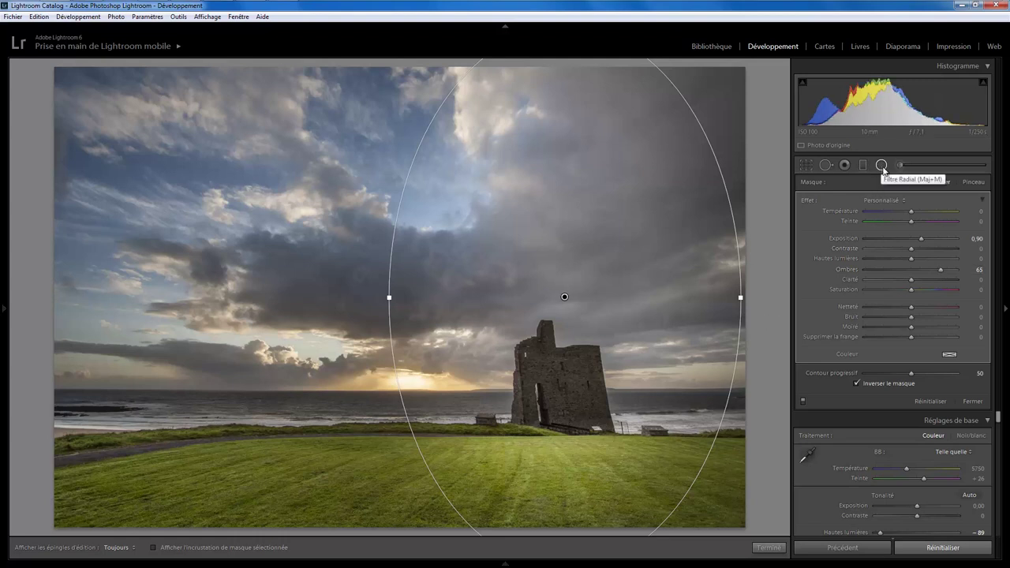
Step: Add a circular radial filter on the tower with Clarity raised to 41
click(907, 182)
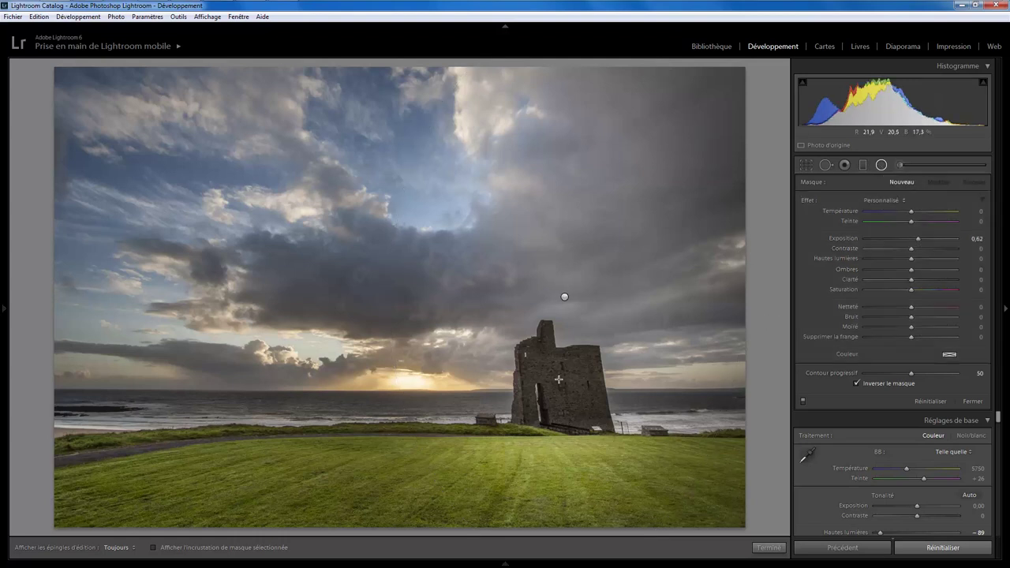
drag(558, 379, 667, 476)
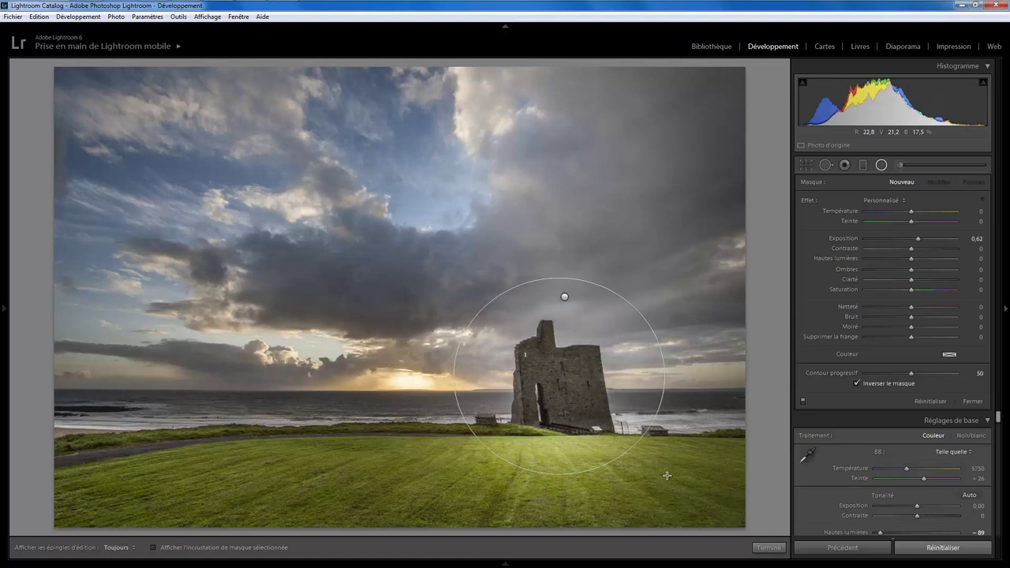
drag(666, 476, 683, 487)
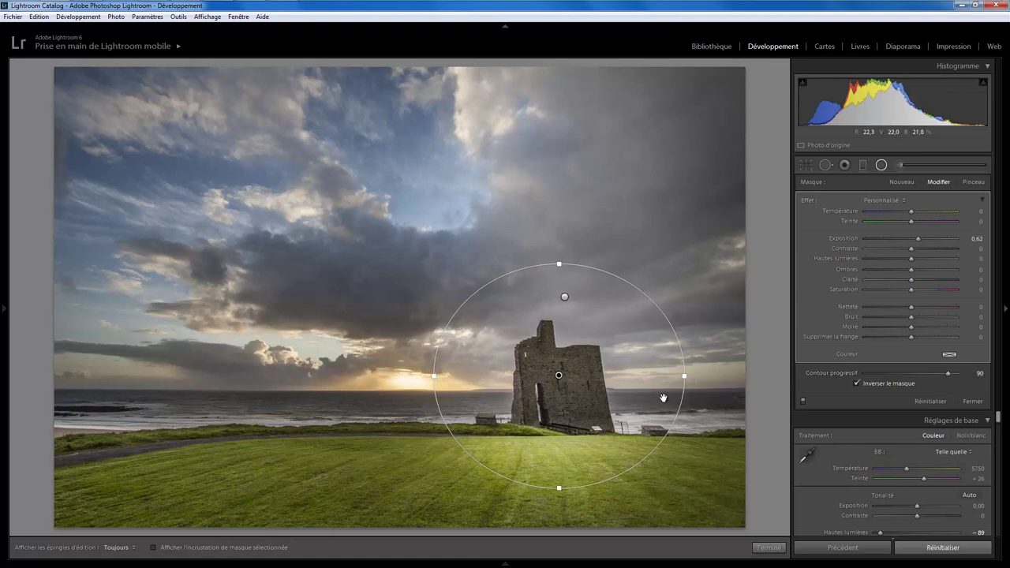
drag(911, 280, 927, 283)
click(769, 547)
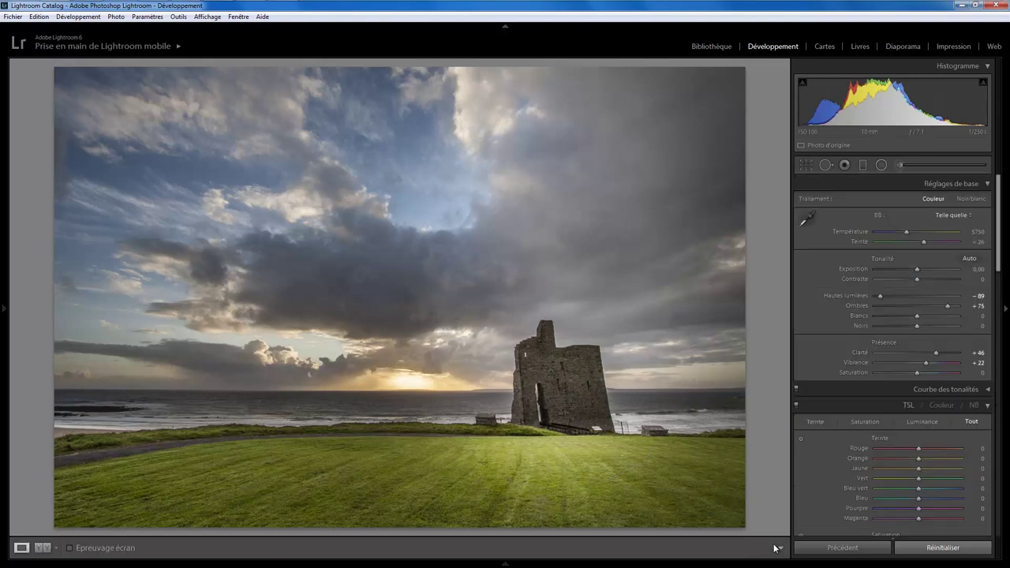
Step: Draw a graduated filter over the sky, then delete the stray gradient
click(863, 163)
mouse_move(324, 257)
mouse_down()
mouse_move(374, 332)
mouse_move(373, 408)
mouse_move(351, 335)
mouse_move(365, 362)
mouse_up()
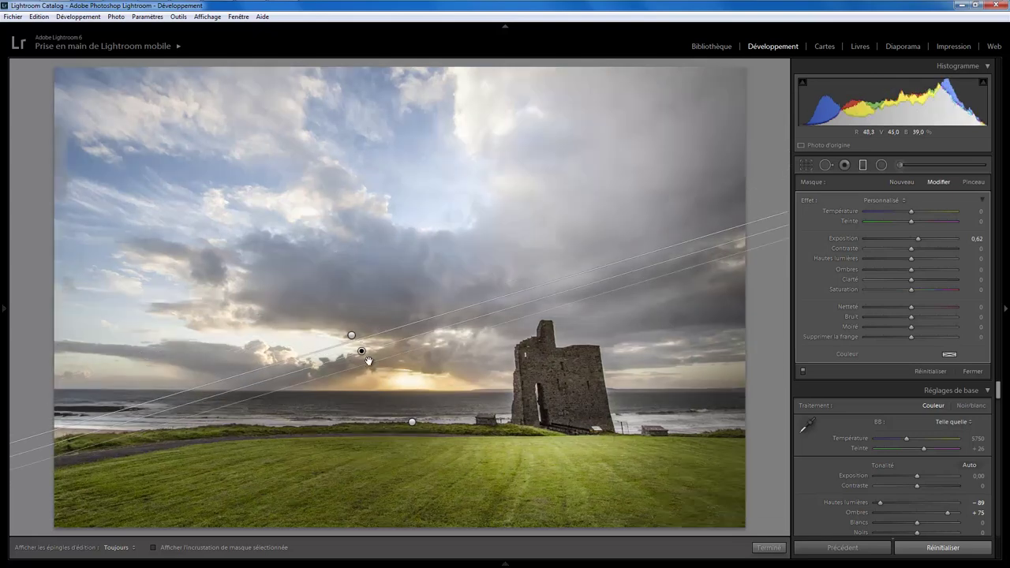
key(Delete)
Step: Move, rotate and narrow the sky gradient, setting its Clarity to 68
click(351, 335)
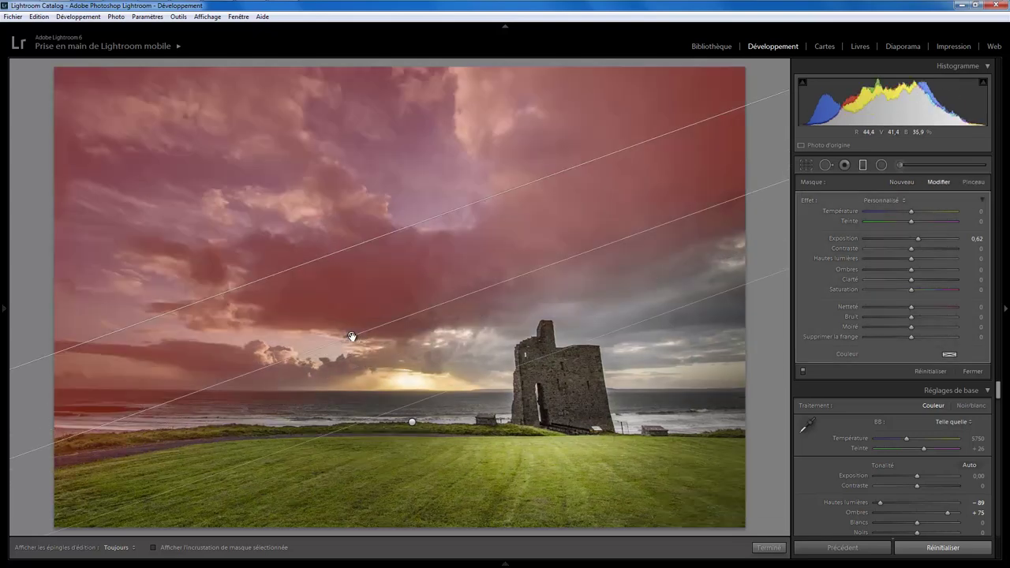
drag(351, 336, 339, 269)
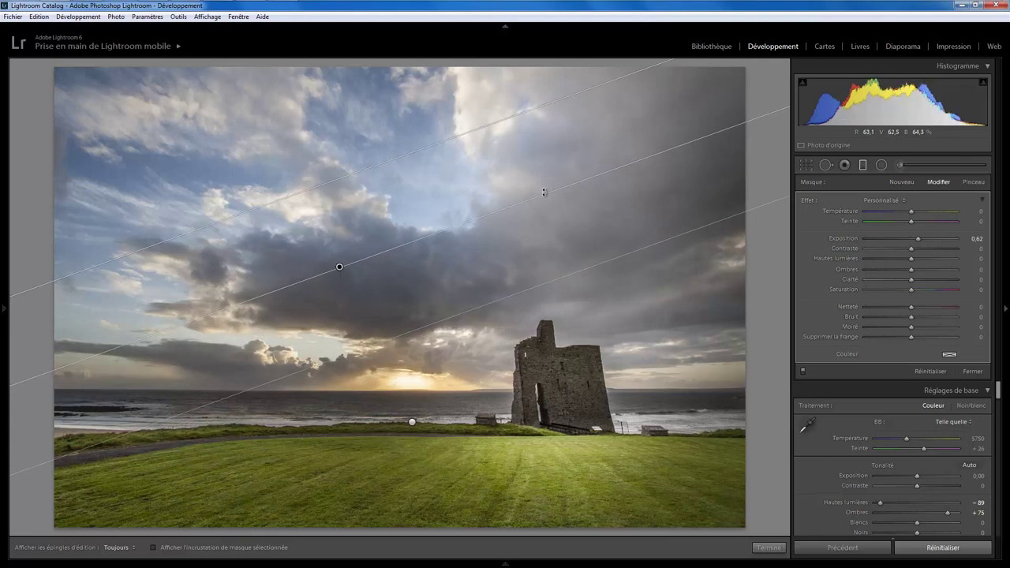
drag(543, 192, 553, 213)
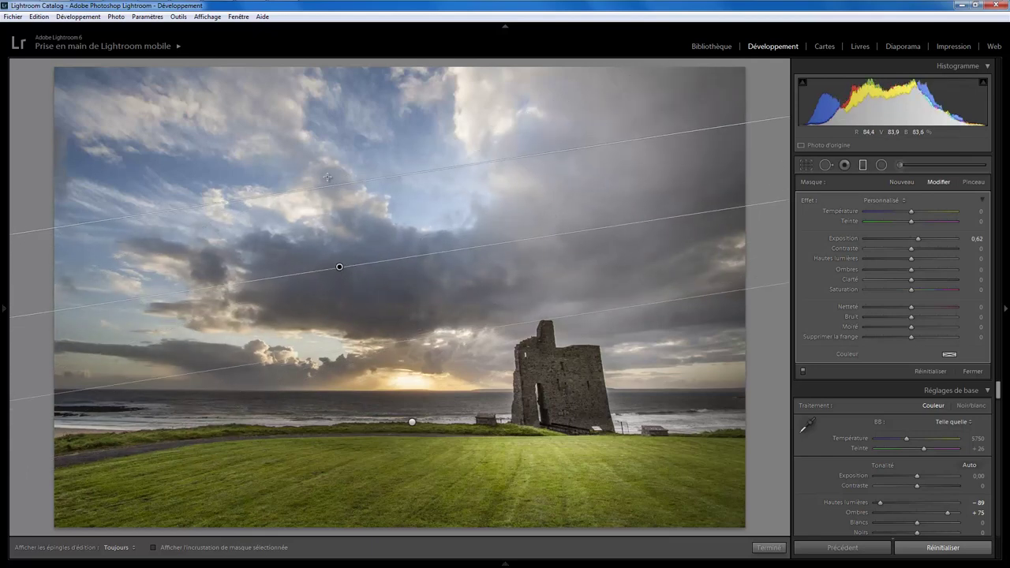
drag(328, 186, 334, 252)
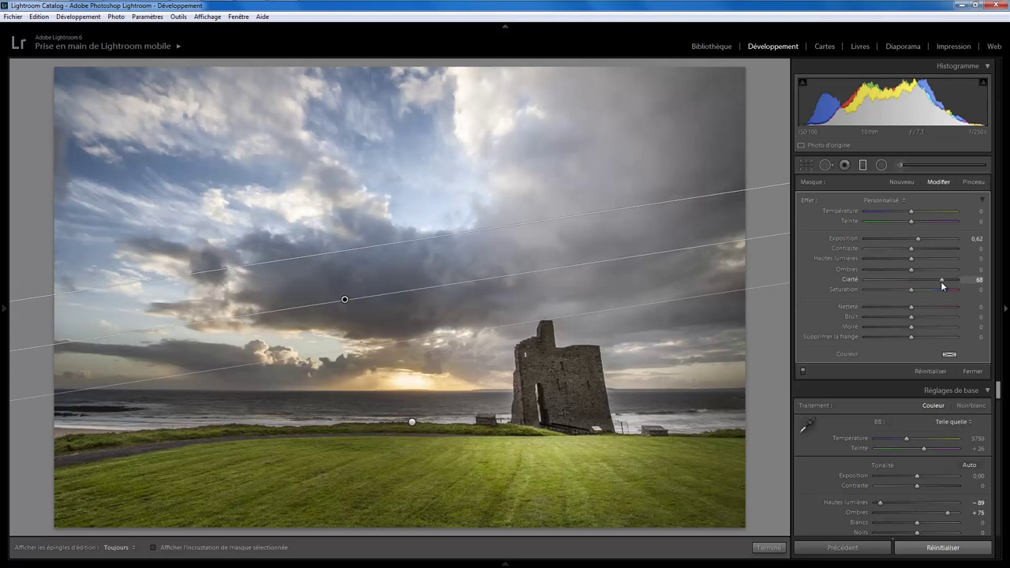
click(941, 280)
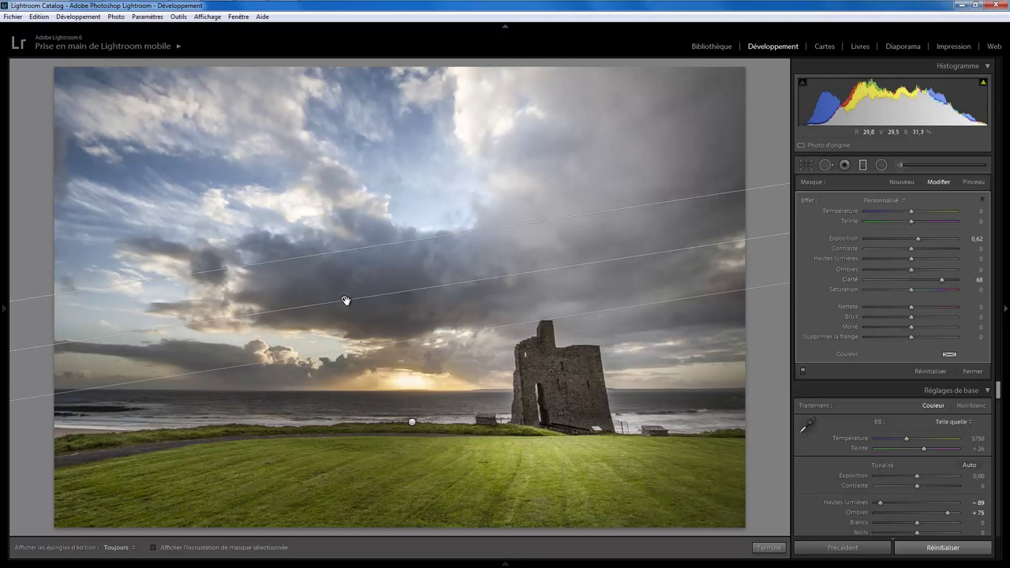
drag(346, 301, 347, 305)
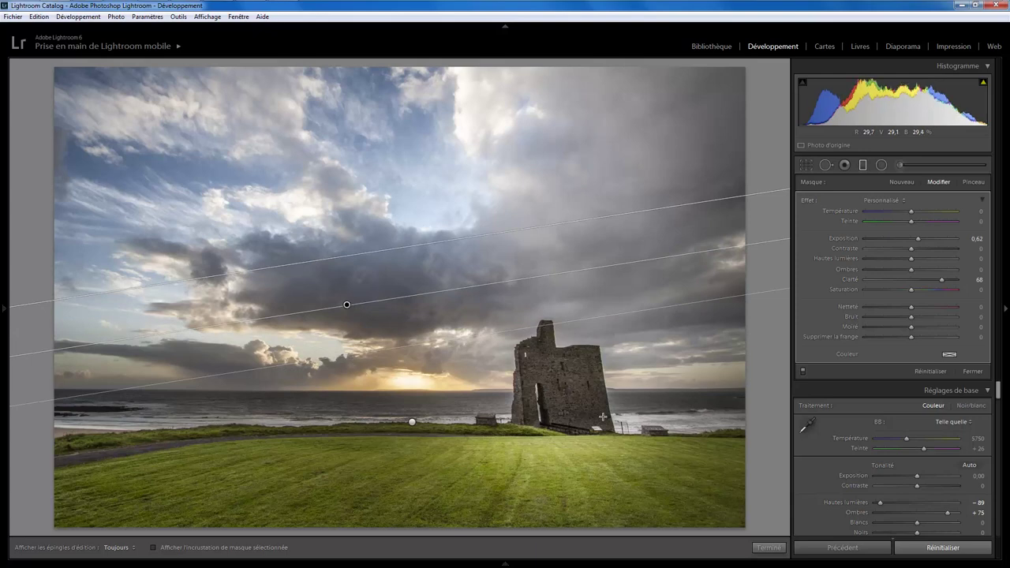
click(768, 547)
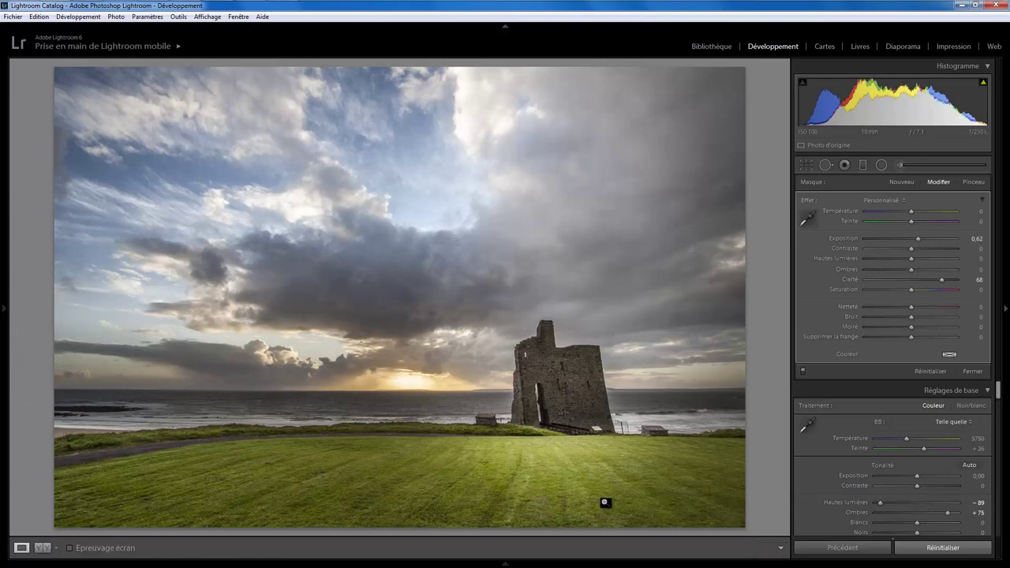
Step: Add an oval radial filter on the grass below the castle with Exposure −0.39
click(880, 166)
drag(546, 453, 644, 479)
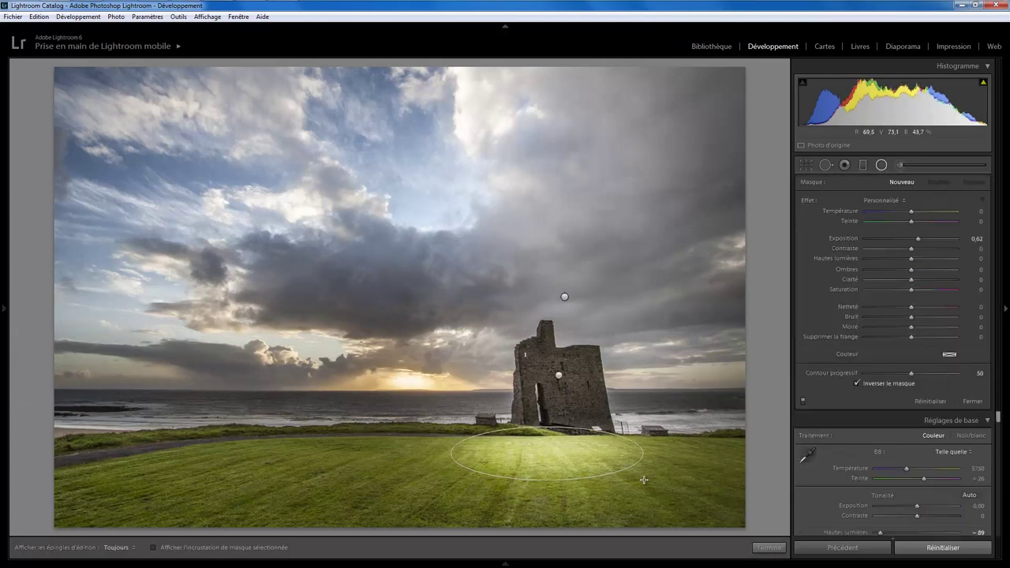
double_click(918, 238)
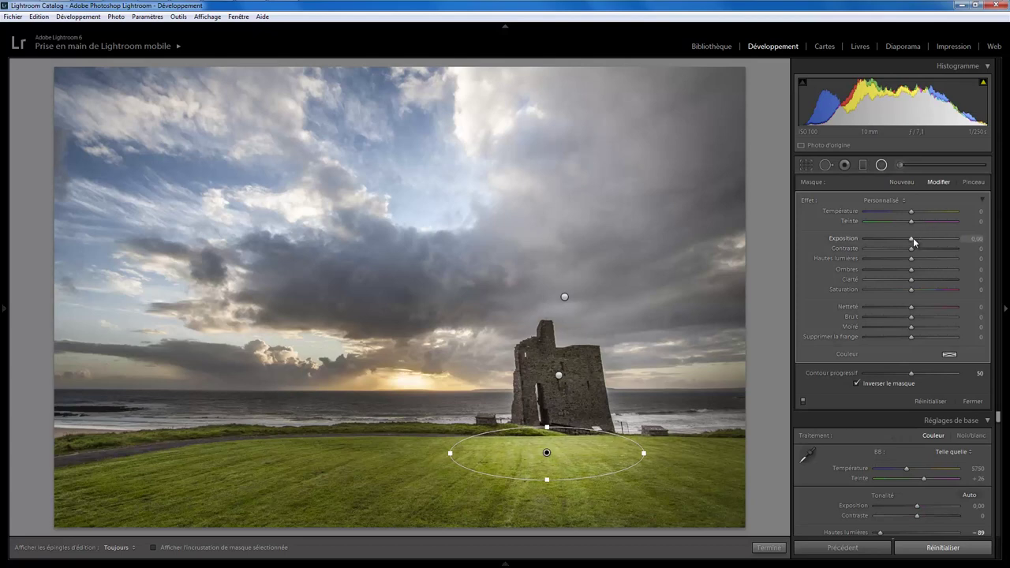
drag(913, 238, 907, 241)
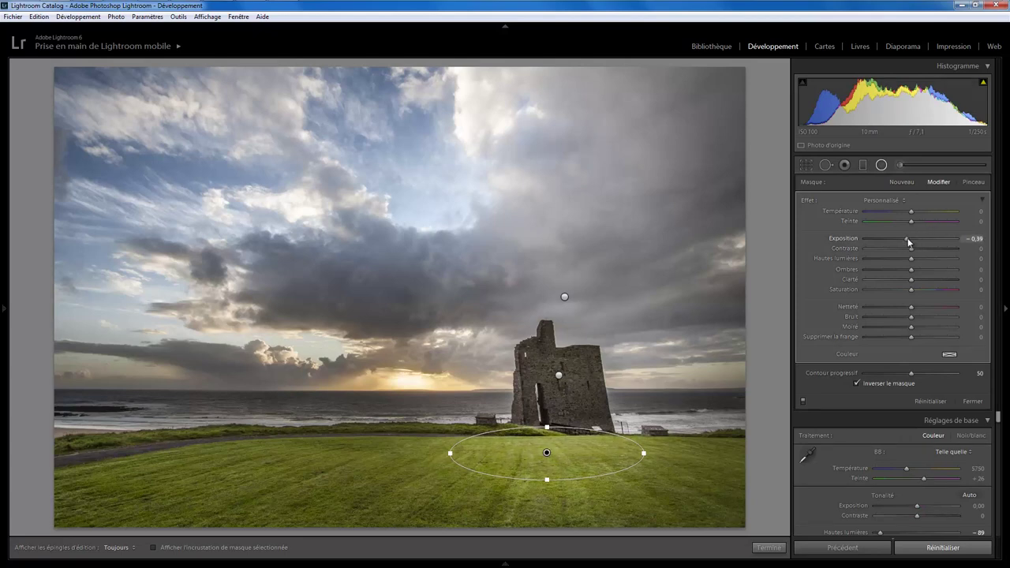
drag(546, 453, 554, 456)
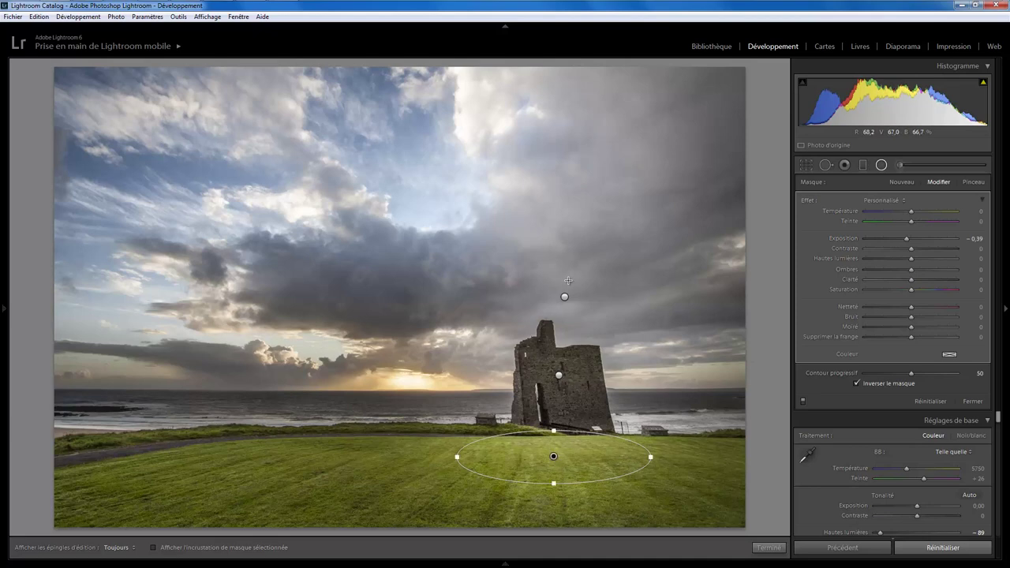
click(767, 547)
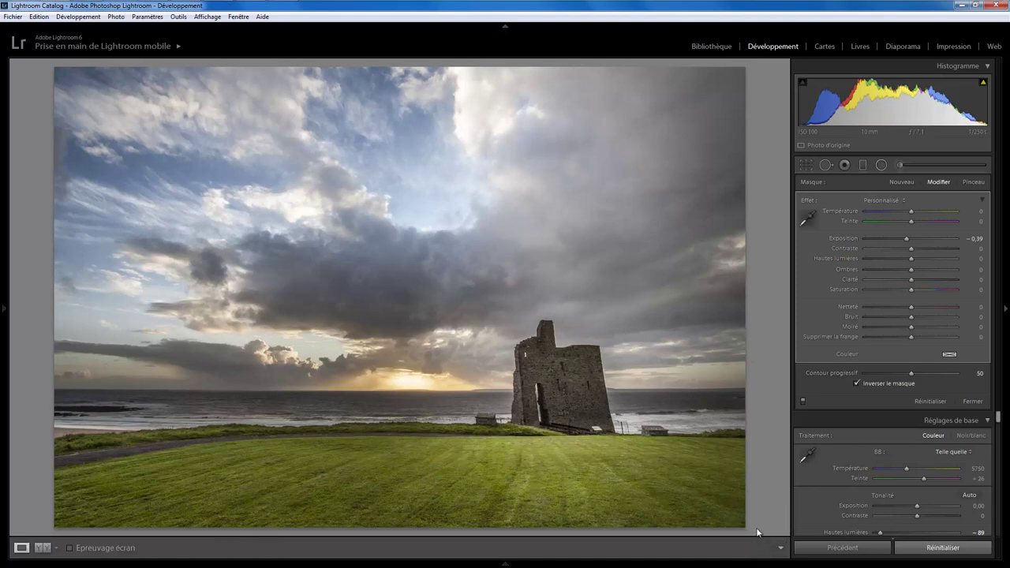
Step: Set Detail luminance noise reduction to 15 while zoomed on the castle, then return to Fit
click(570, 386)
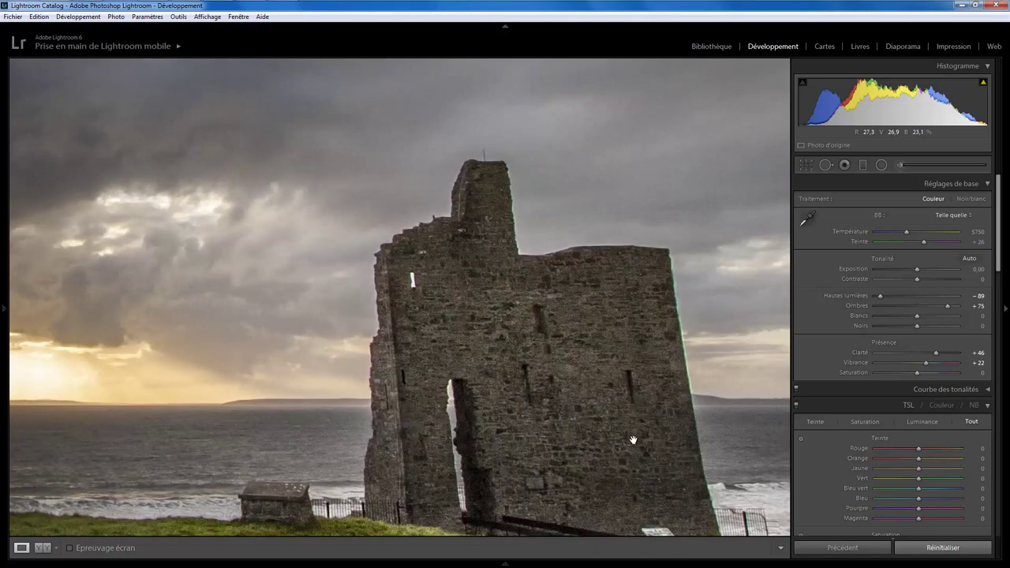
scroll(1000, 268, down, 1)
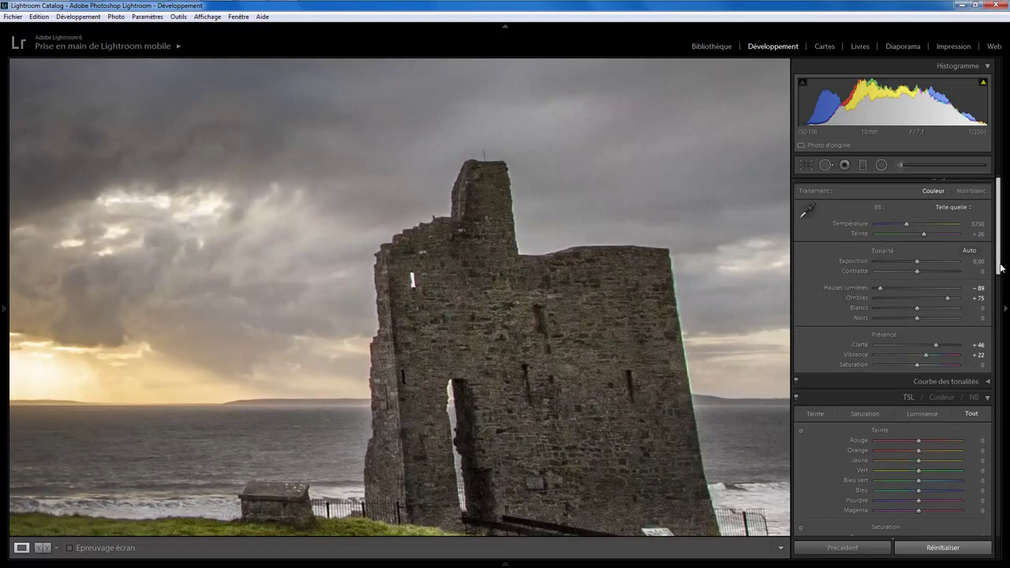
drag(1000, 268, 1005, 393)
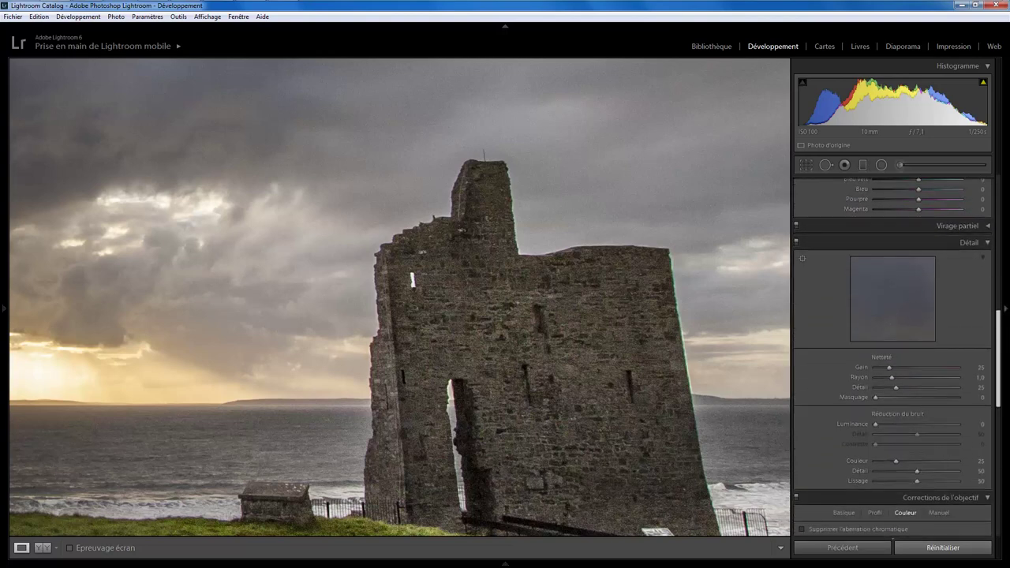
scroll(942, 424, down, 1)
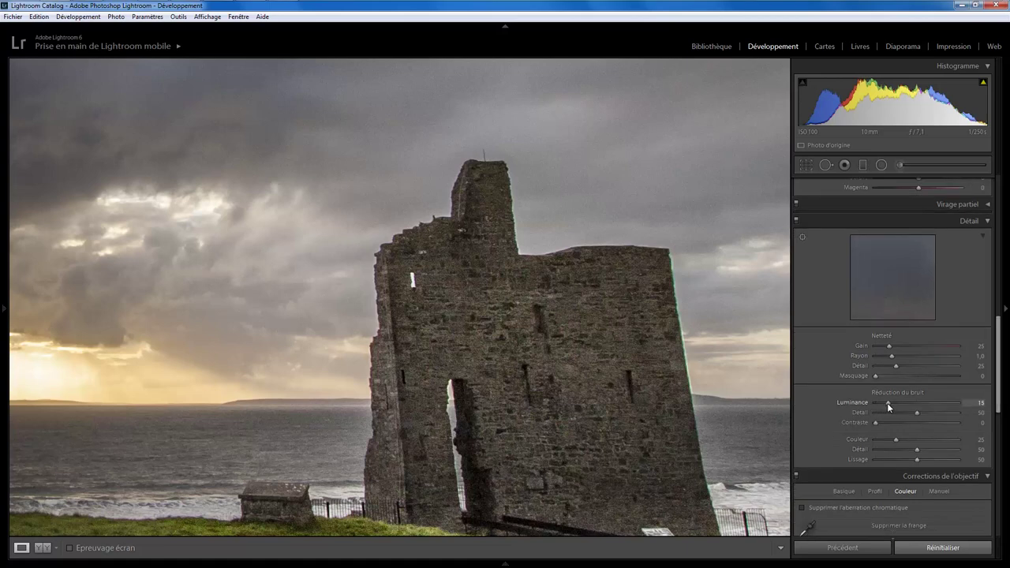
click(508, 330)
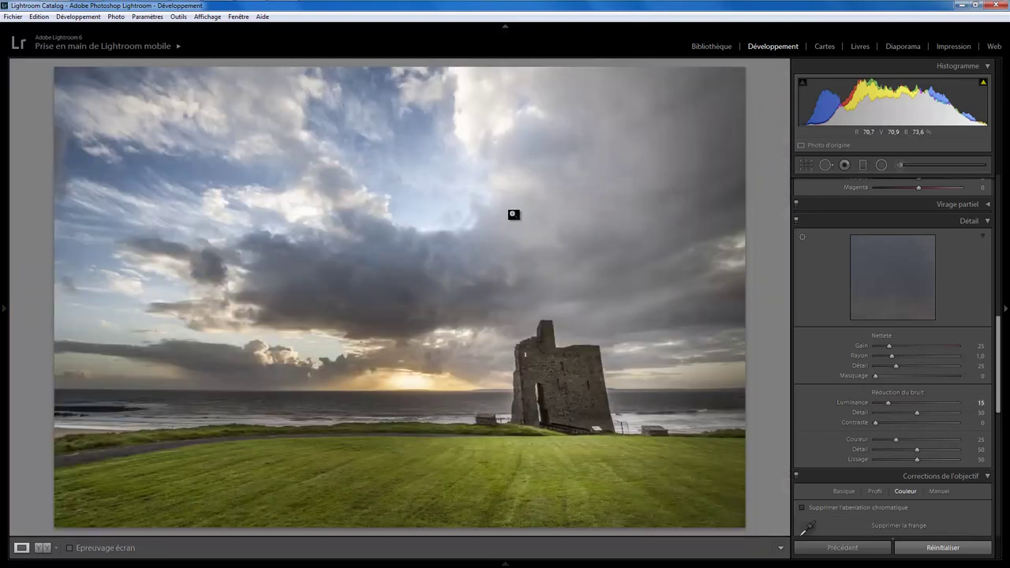
Step: Draw an inverted radial filter over the left horizon with 0.62 exposure, then hide its pins
click(881, 164)
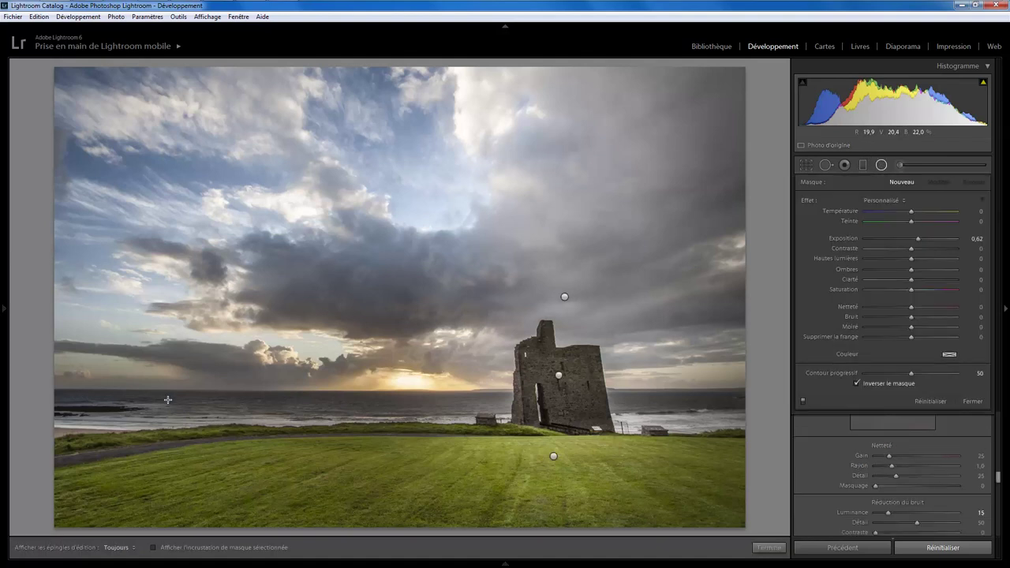
drag(90, 394, 238, 430)
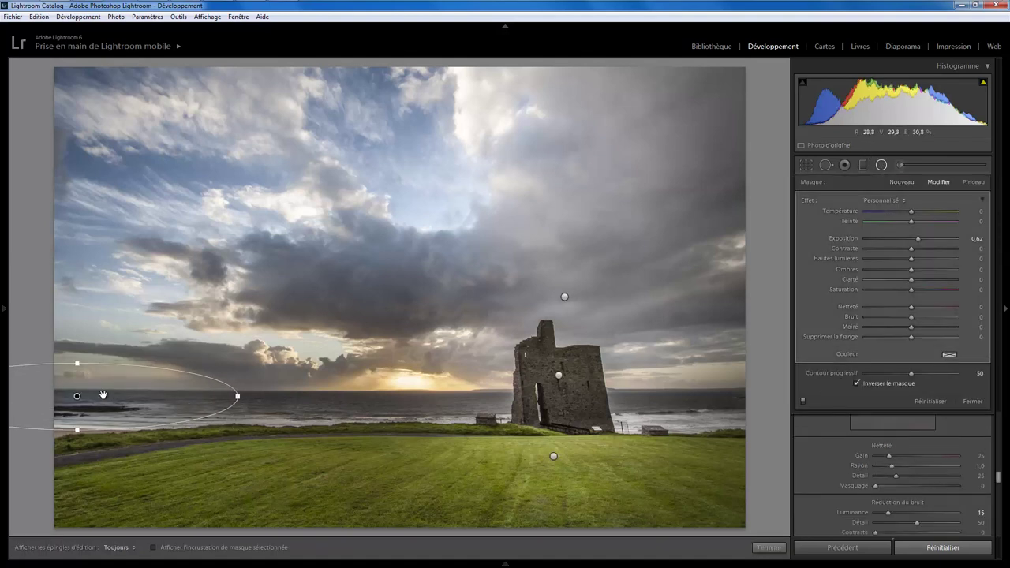
drag(83, 399, 83, 392)
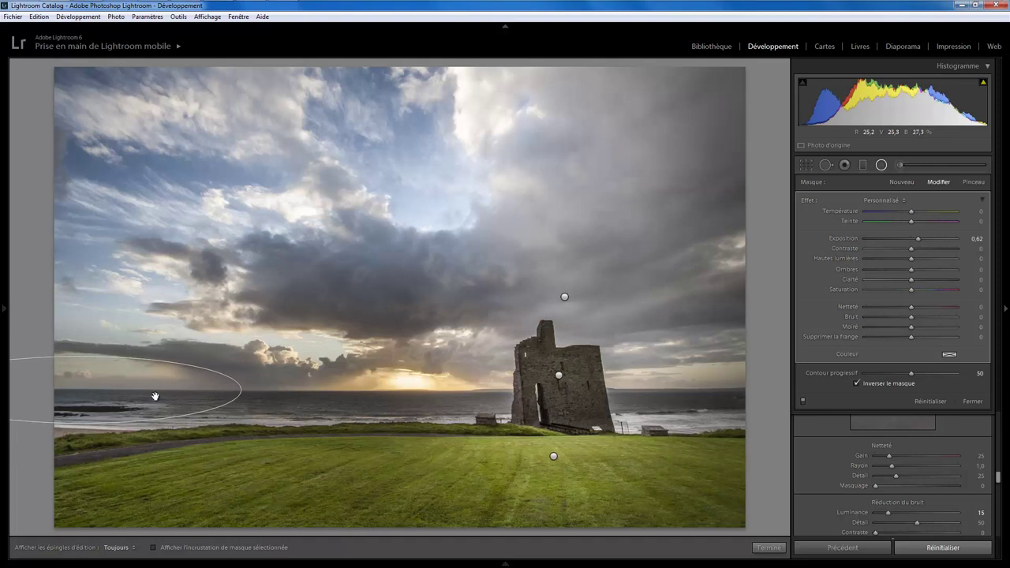
click(768, 547)
key(shift+m)
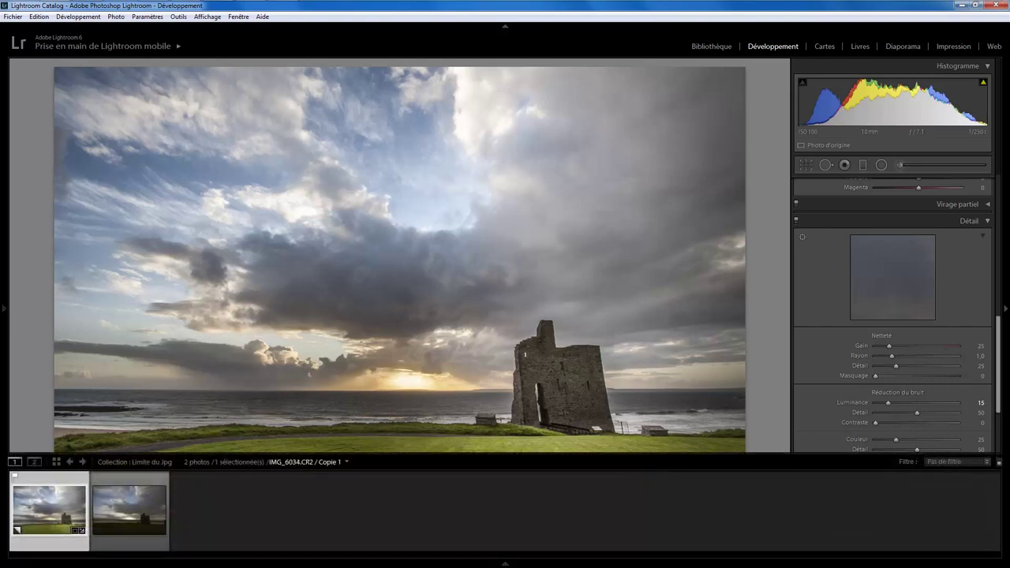
Step: Dock the filmstrip and paste all develop settings from IMG_6034.CR2 / Copie 1 onto Photo70.jpg
click(505, 565)
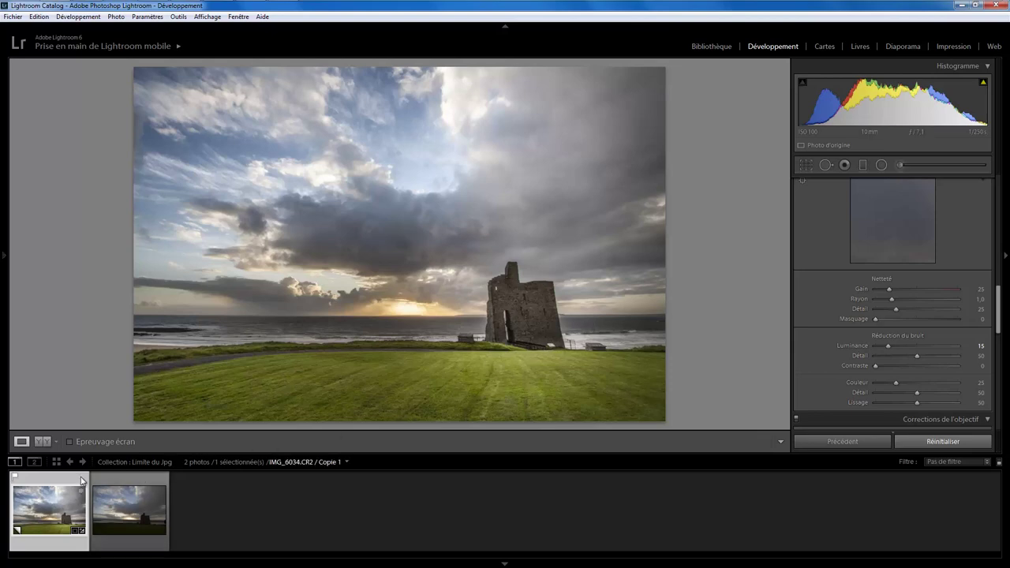
key(ctrl+shift+c)
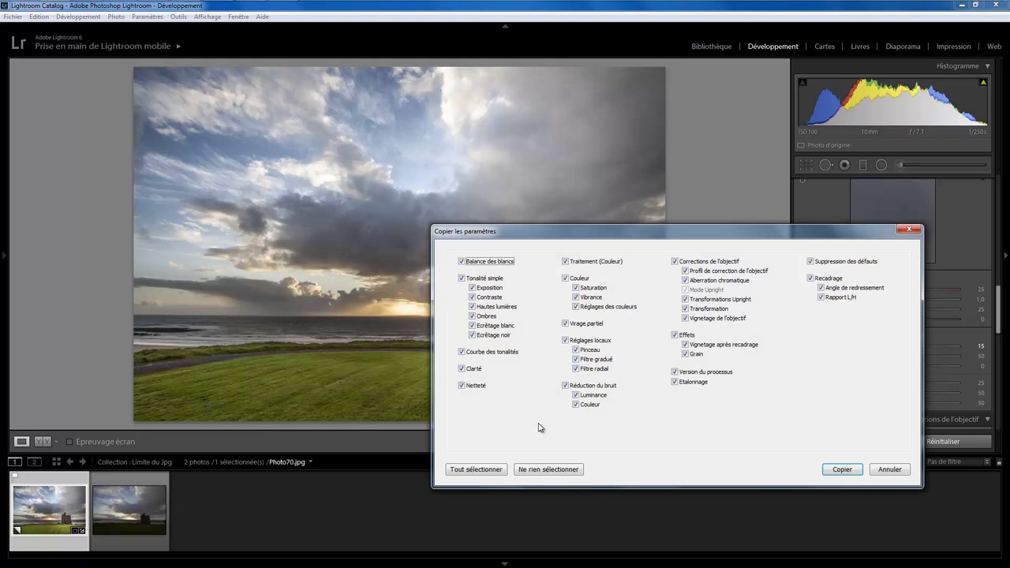
click(505, 470)
click(837, 467)
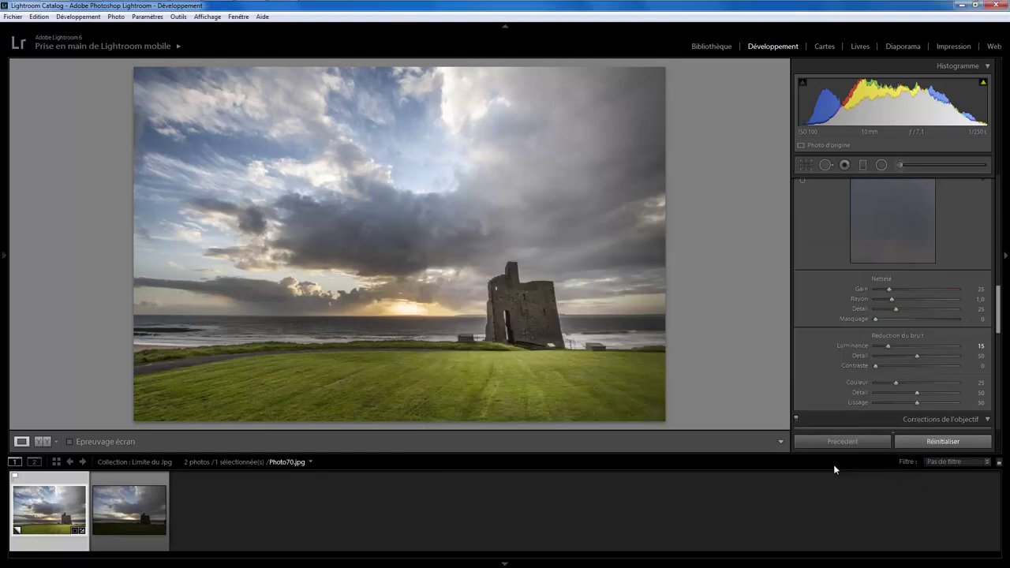
click(162, 483)
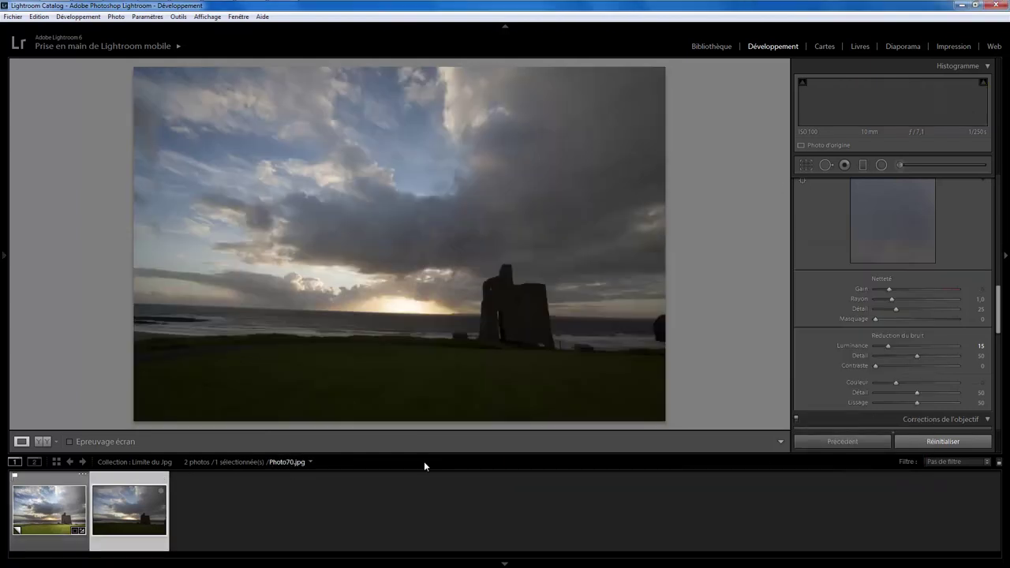
key(ctrl+shift+v)
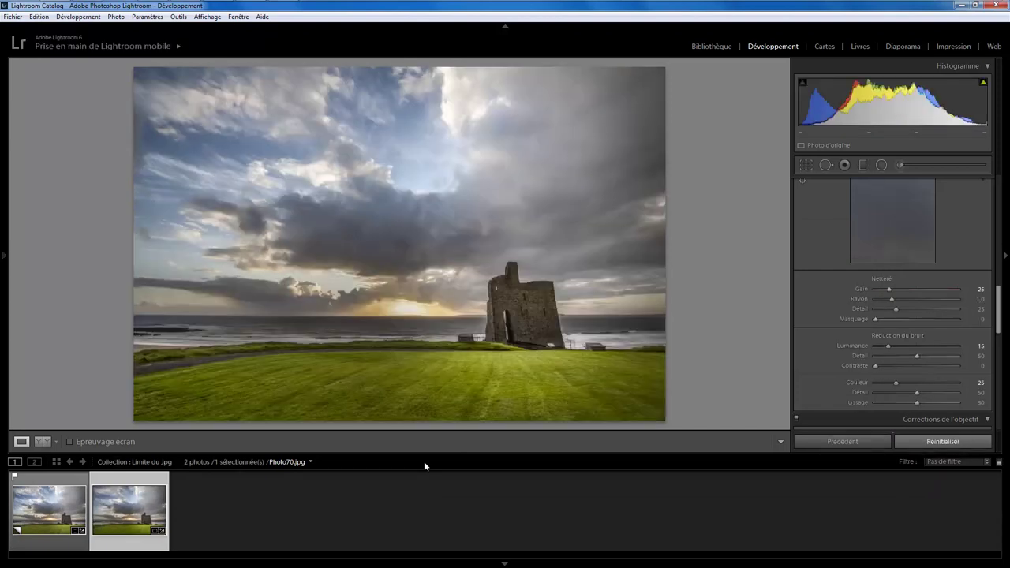
Step: Switch back and forth between the RAW copy and Photo70.jpg to compare them
click(64, 512)
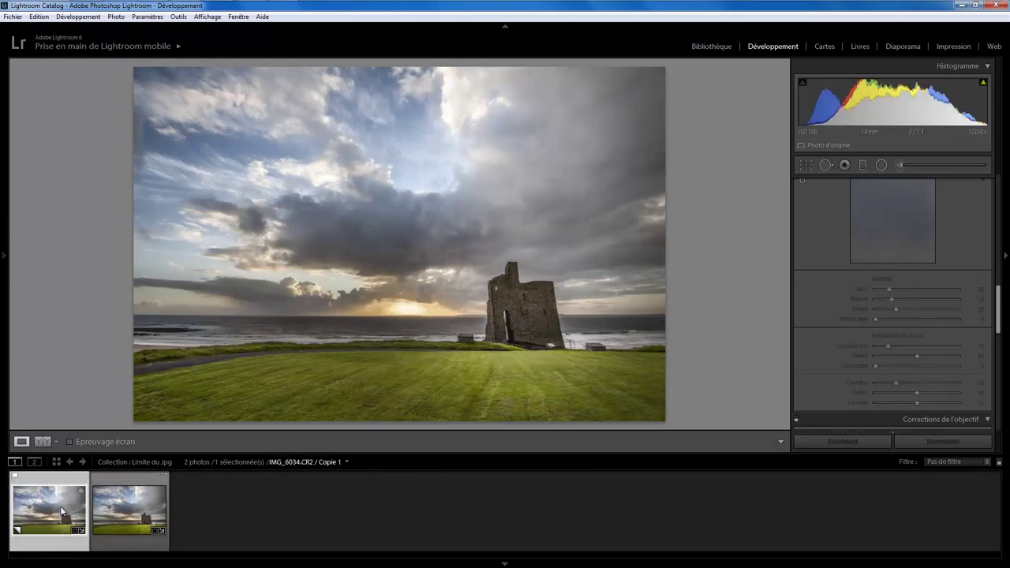
click(124, 506)
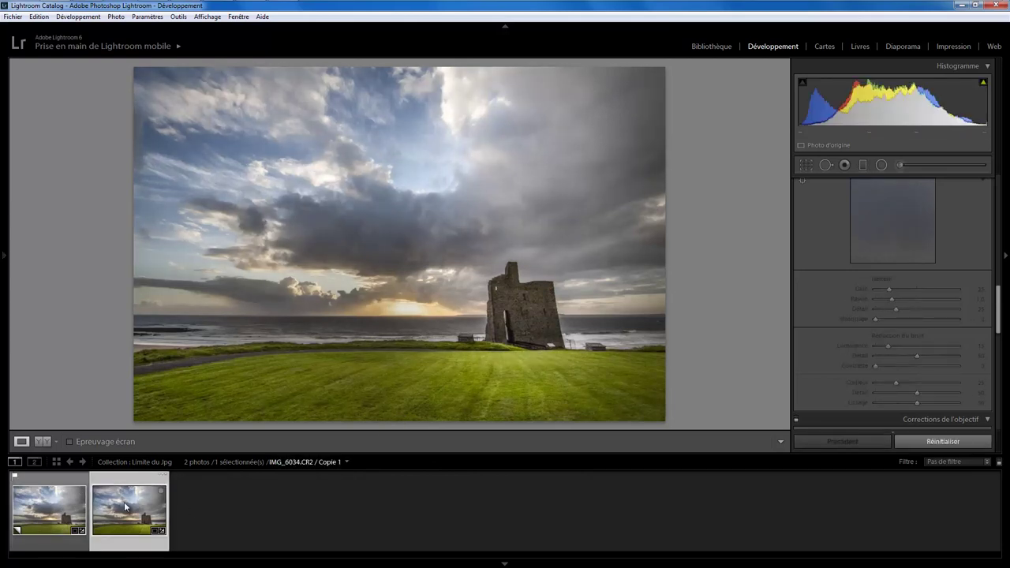
click(53, 508)
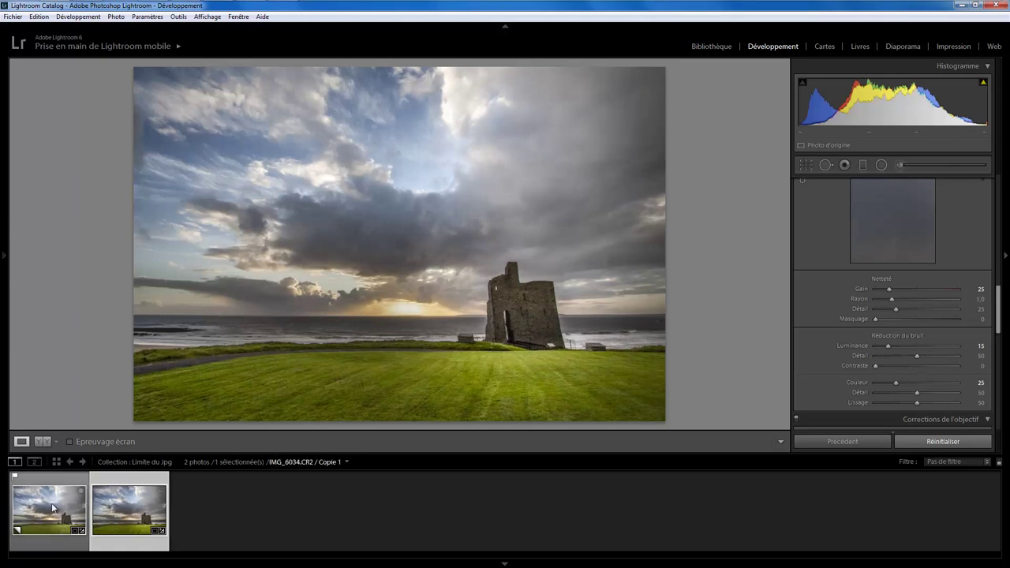
click(124, 507)
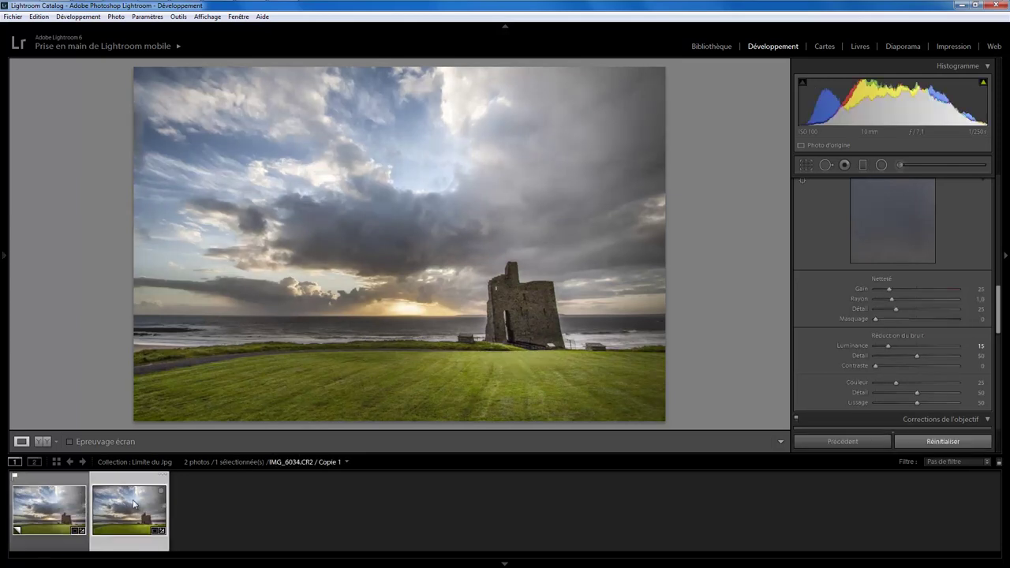
click(59, 507)
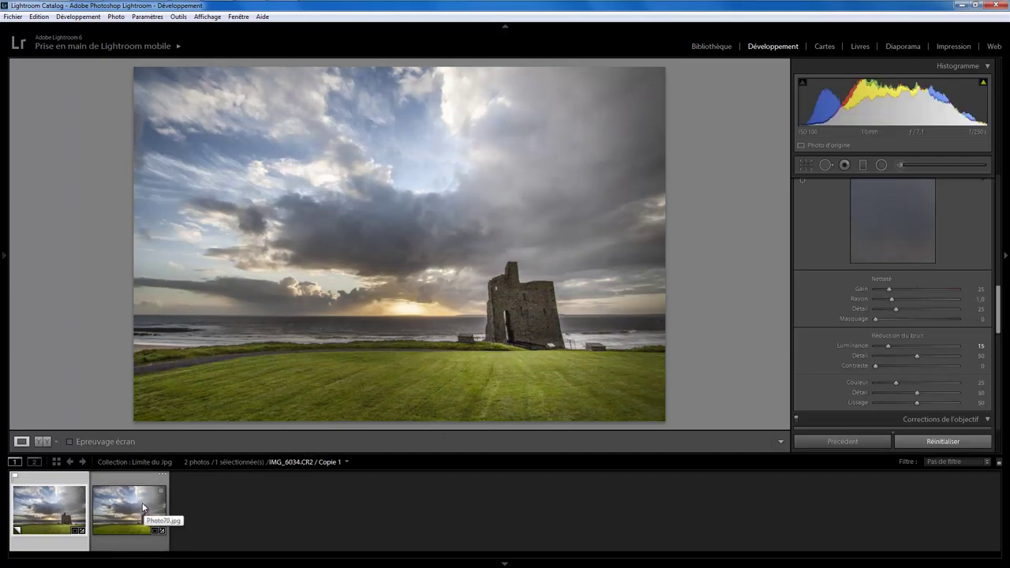
click(145, 511)
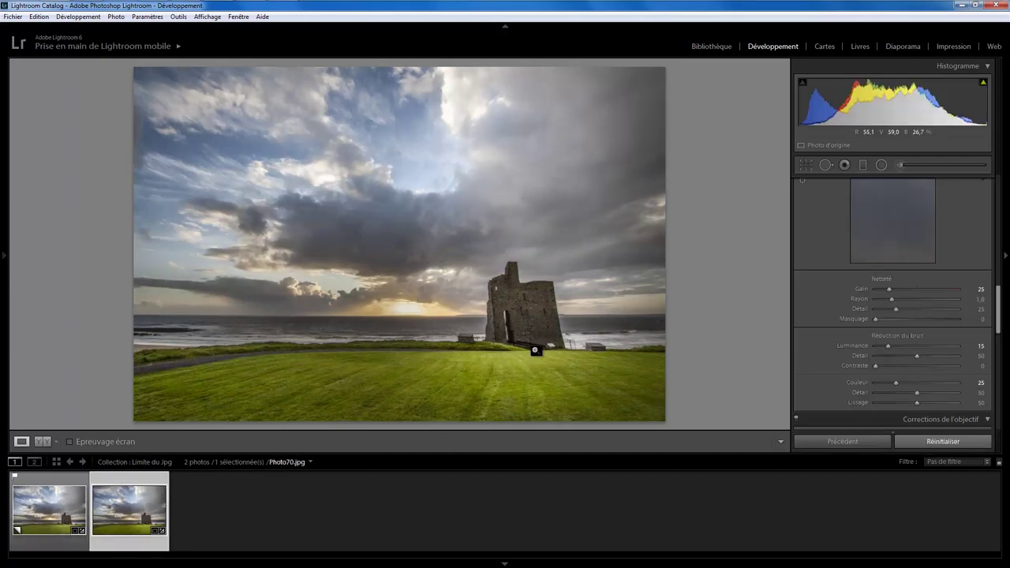
mouse_move(129, 509)
click(61, 508)
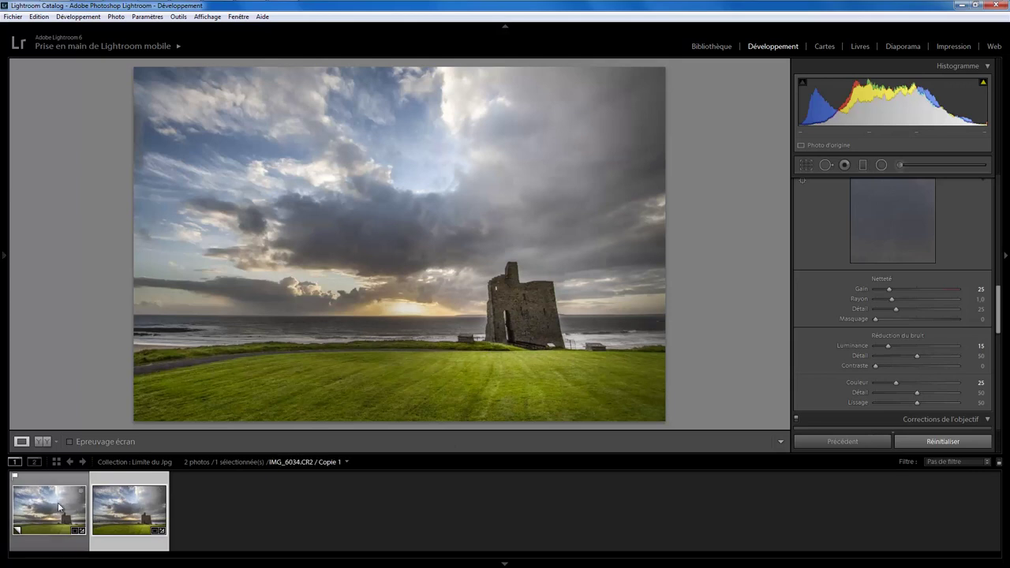
click(126, 513)
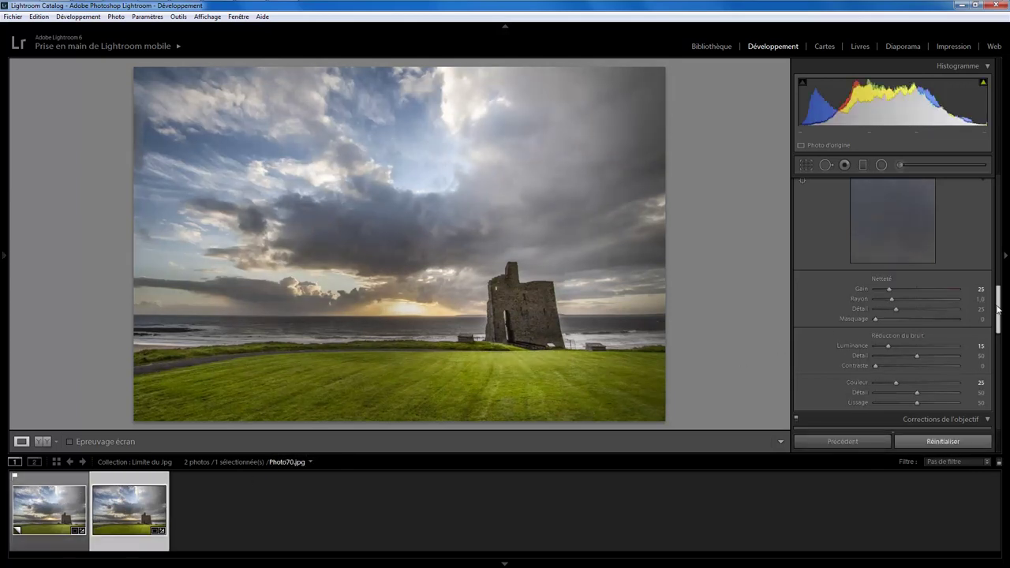
drag(996, 309, 999, 184)
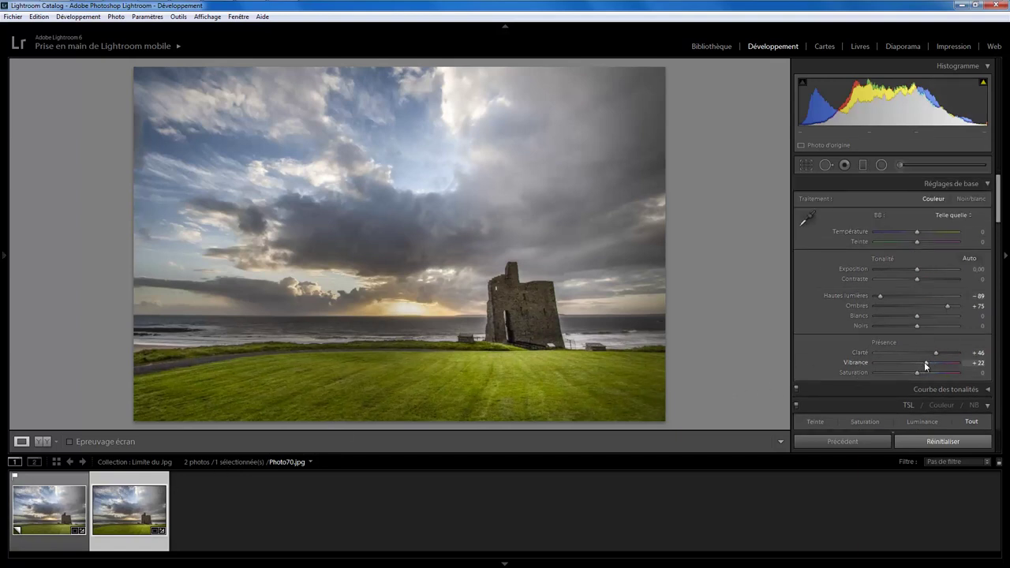
drag(925, 362, 906, 362)
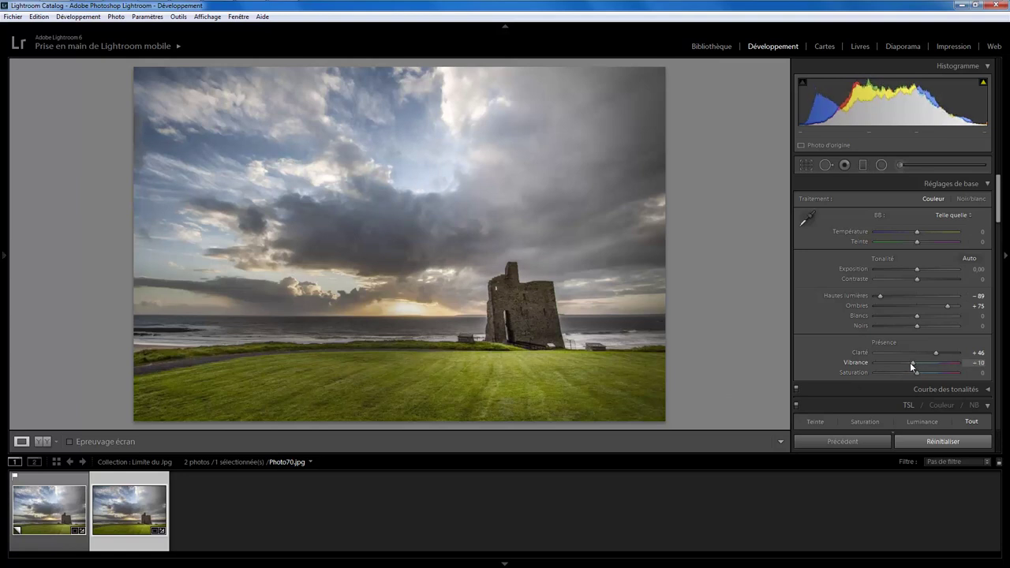
drag(906, 363, 911, 366)
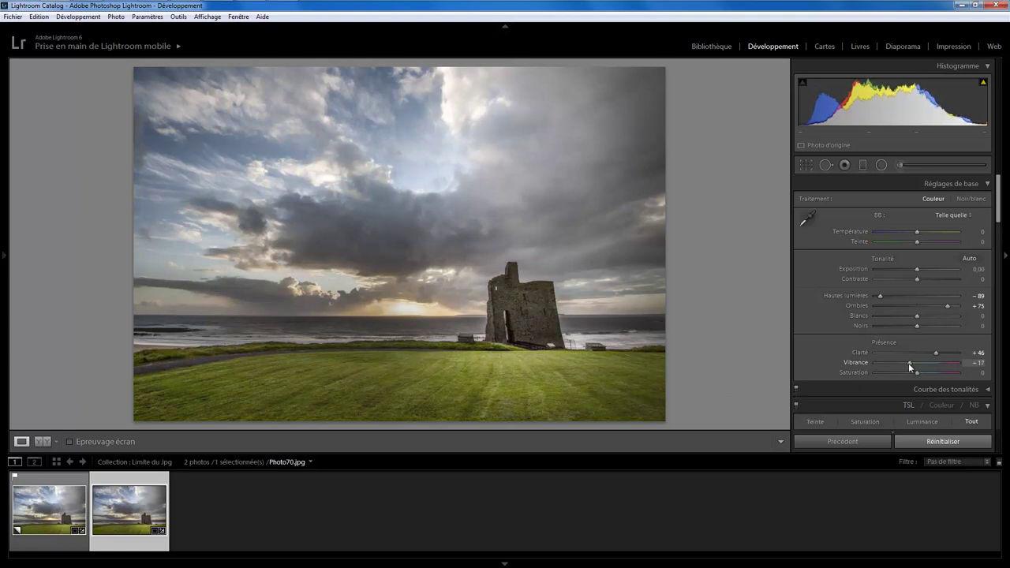
click(55, 515)
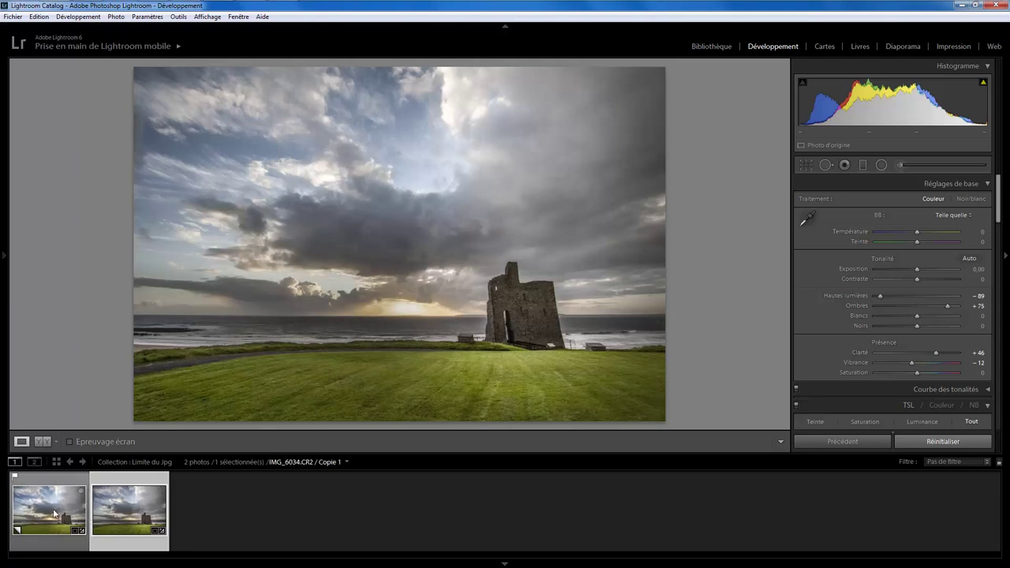
click(123, 511)
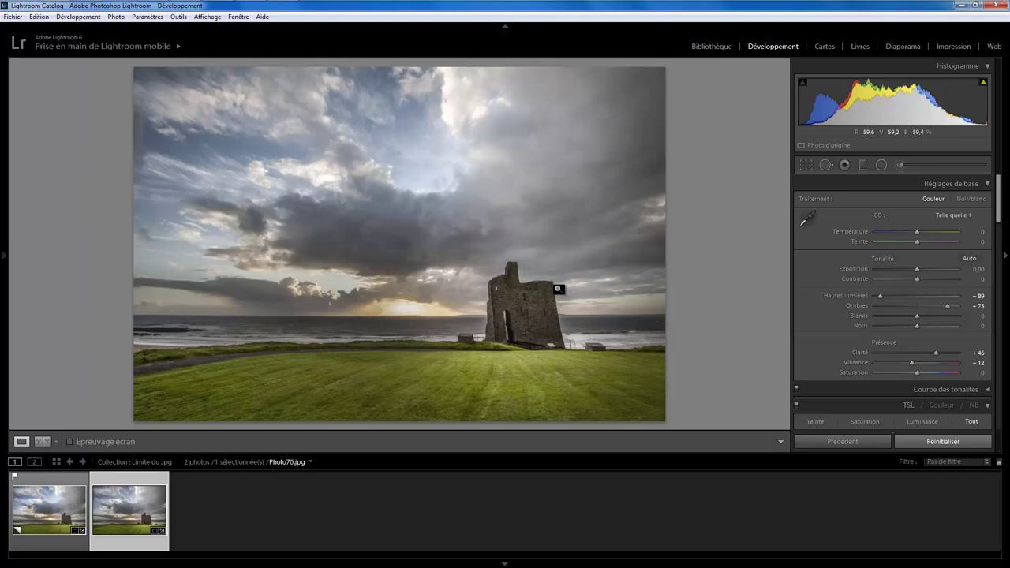
click(38, 506)
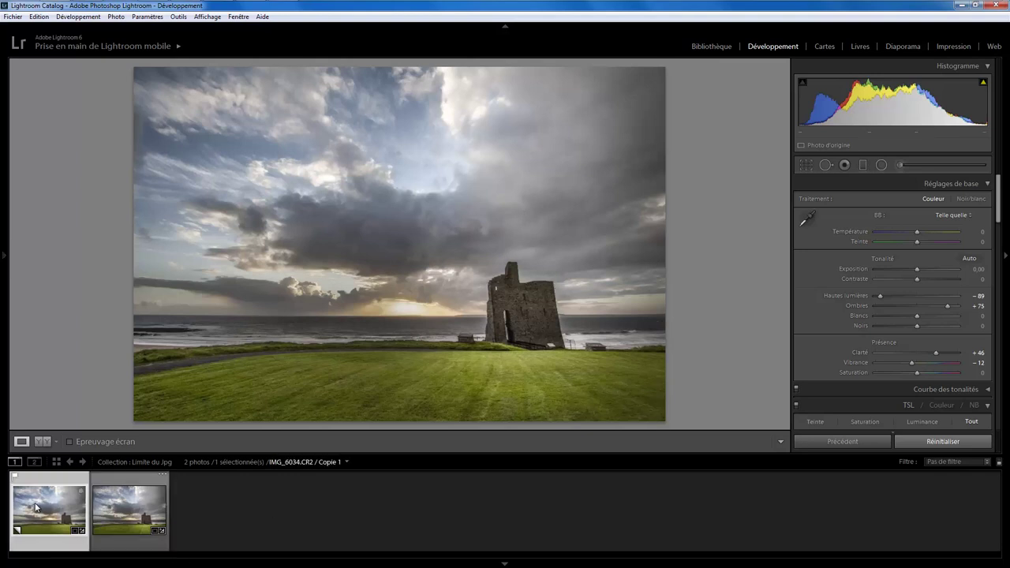
click(124, 509)
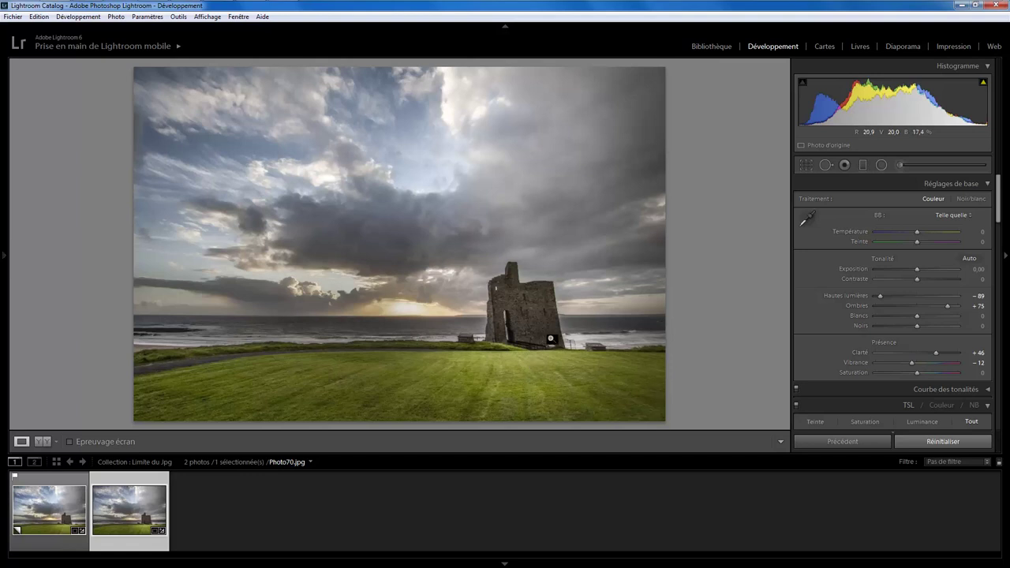
Step: Select Photo70.jpg plus the raw copy in the Library and compare them at 1:1
click(712, 47)
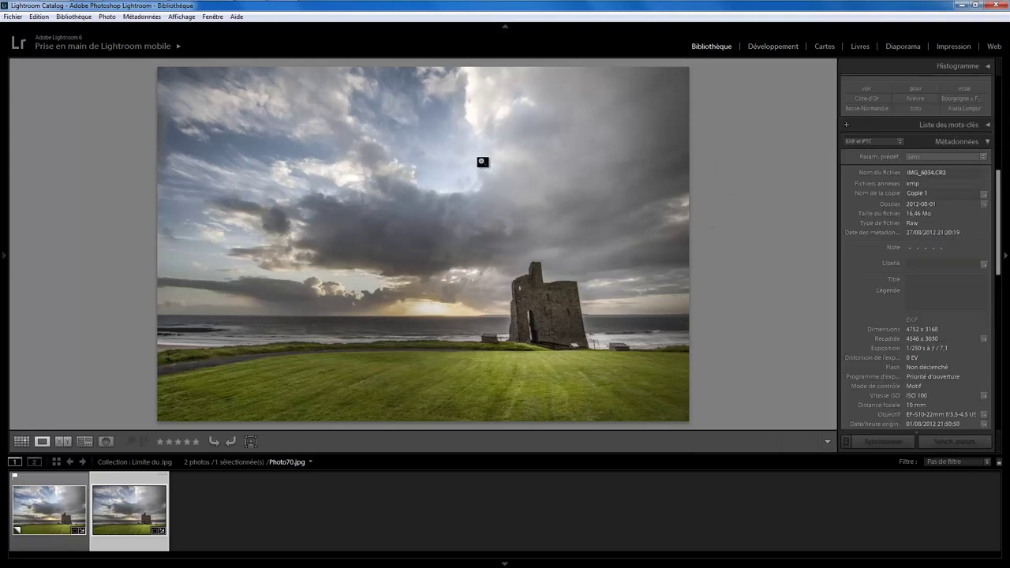
ctrl+click(57, 481)
click(63, 441)
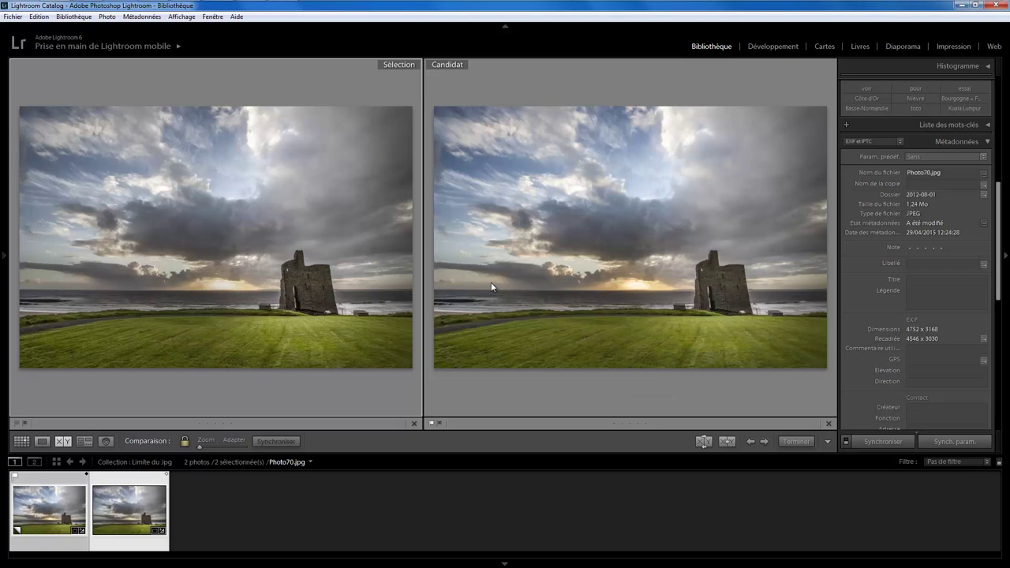
click(399, 292)
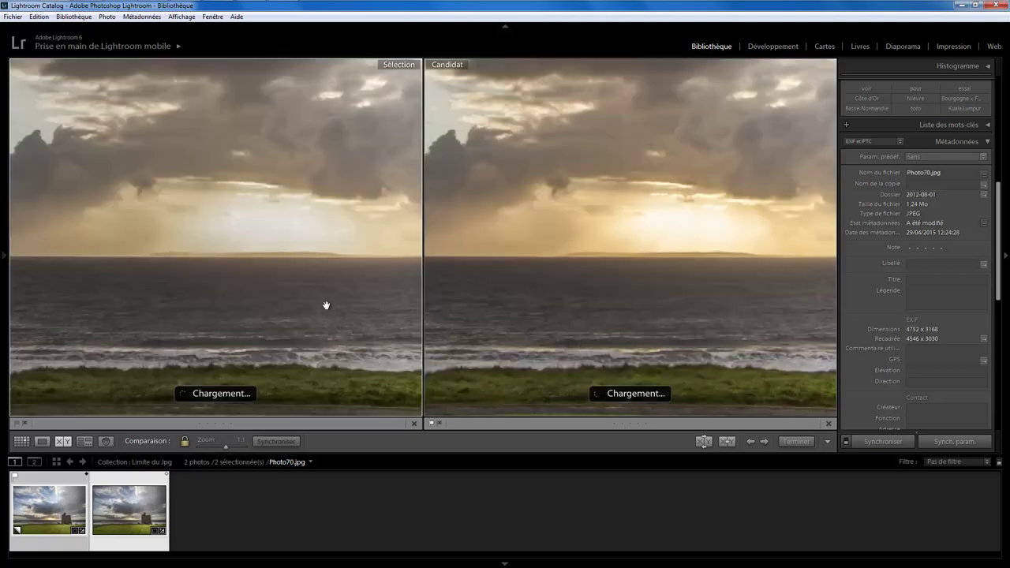
Step: Pan the 1:1 compare view onto the castle ruin and make the raw copy active
drag(336, 299, 203, 288)
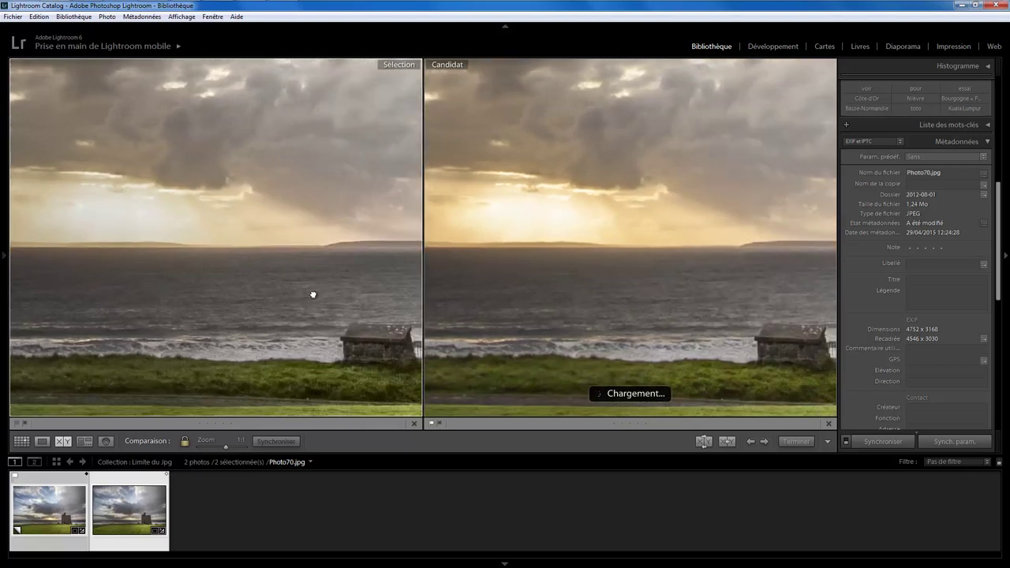
drag(313, 294, 144, 293)
drag(356, 262, 142, 293)
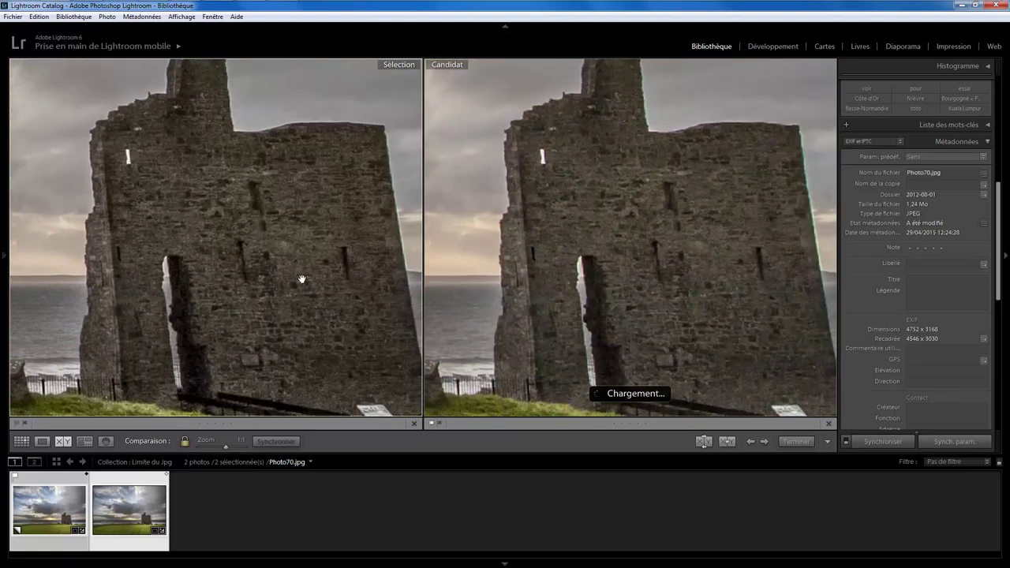
drag(304, 289, 271, 266)
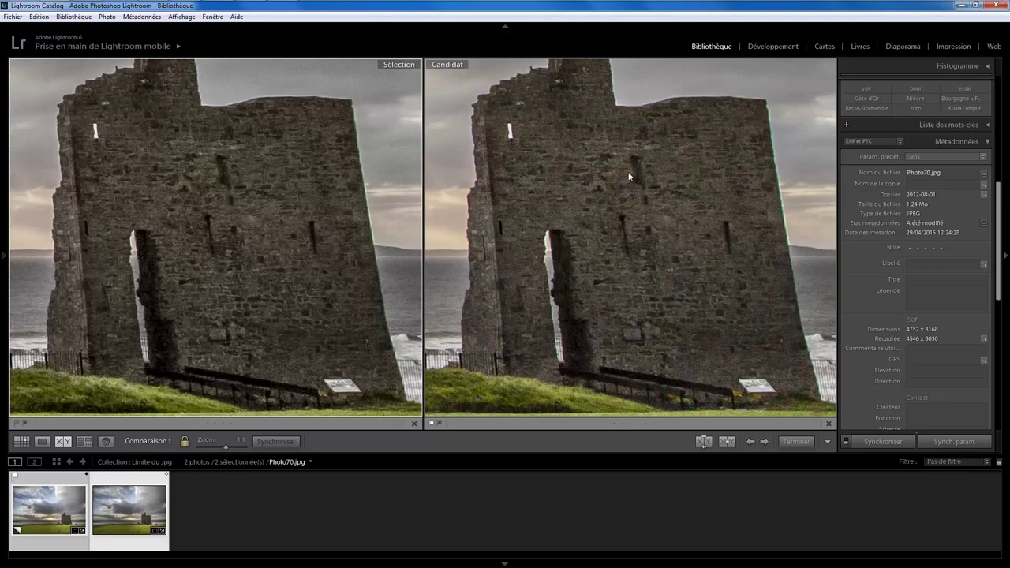
click(506, 298)
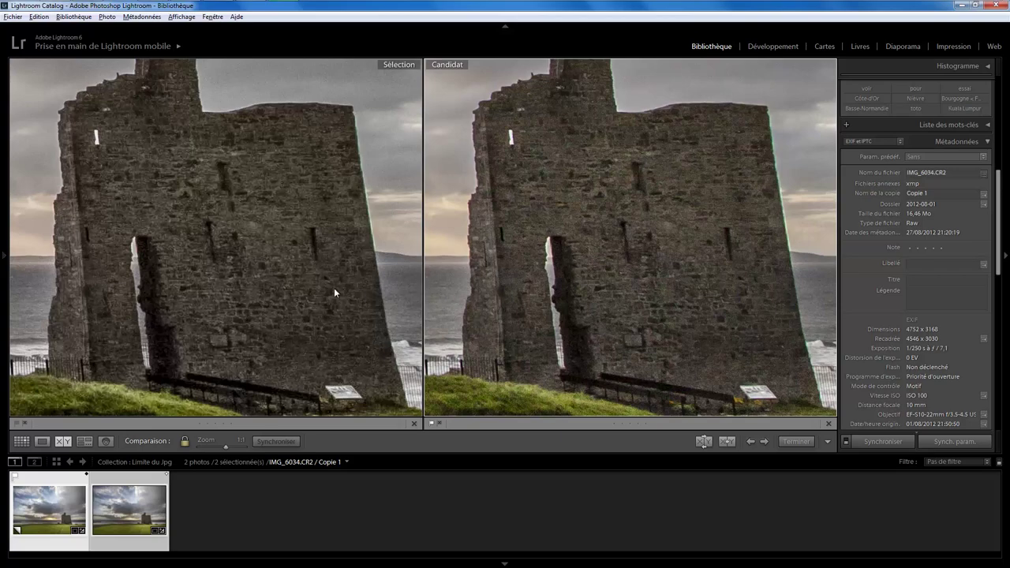
Step: Pan both close-ups right past the castle onto the sunlit sea and horizon
drag(505, 278, 703, 280)
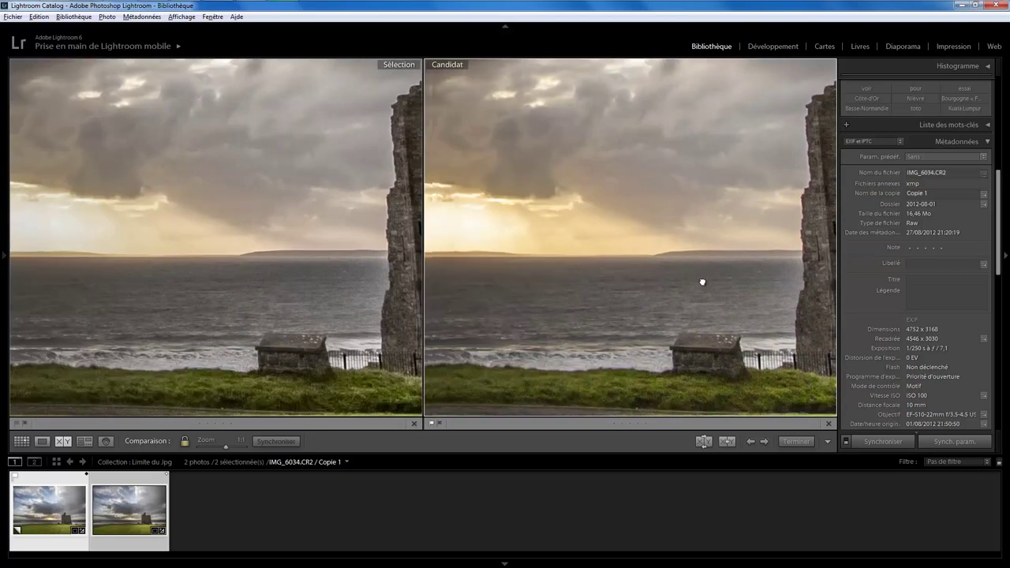
drag(553, 277, 686, 273)
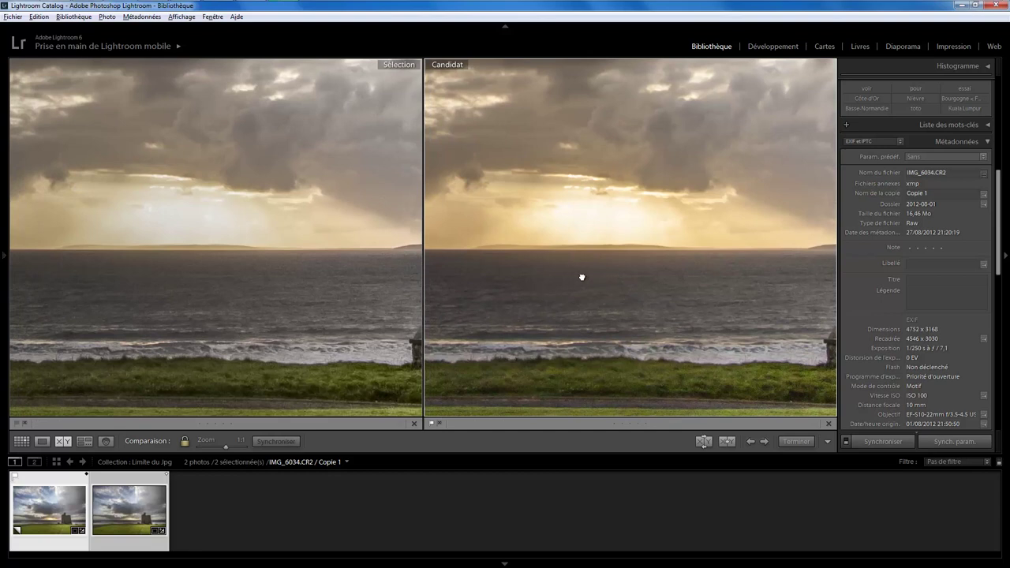
drag(581, 277, 592, 273)
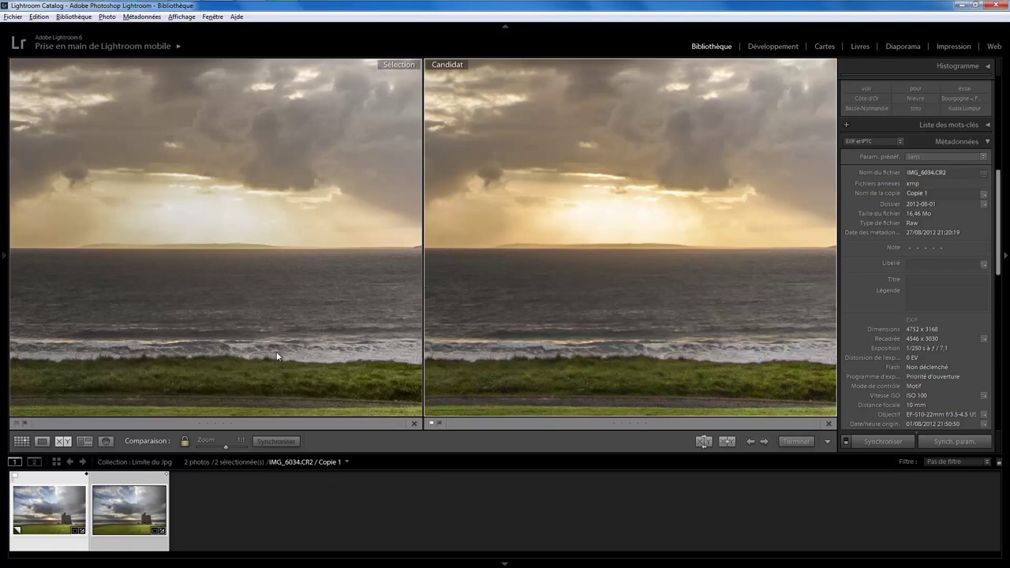
Step: Zoom onto the mown grass, pan around the lawn and road, then activate the raw copy
click(293, 371)
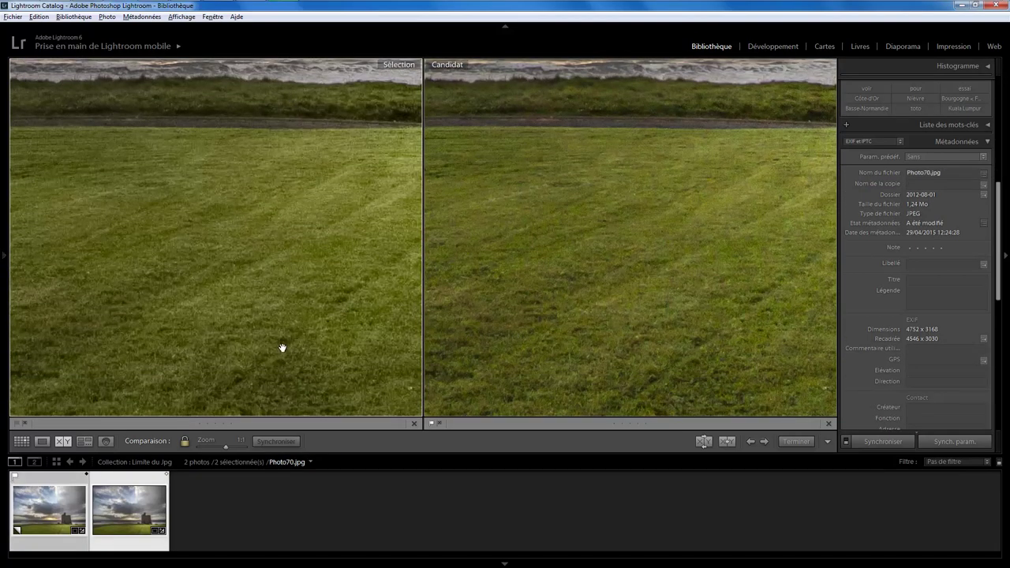
drag(283, 348, 285, 318)
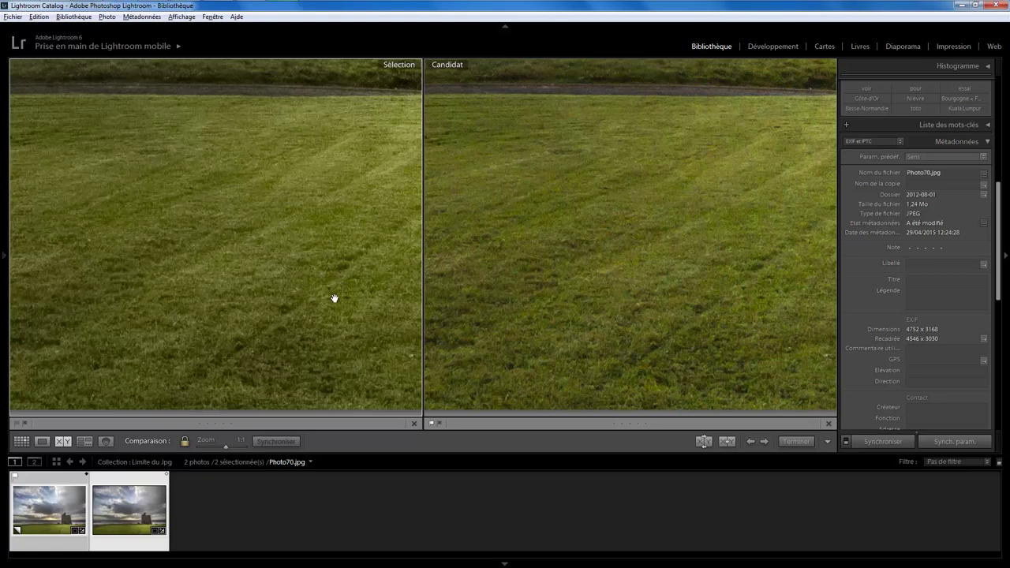
drag(591, 360, 502, 343)
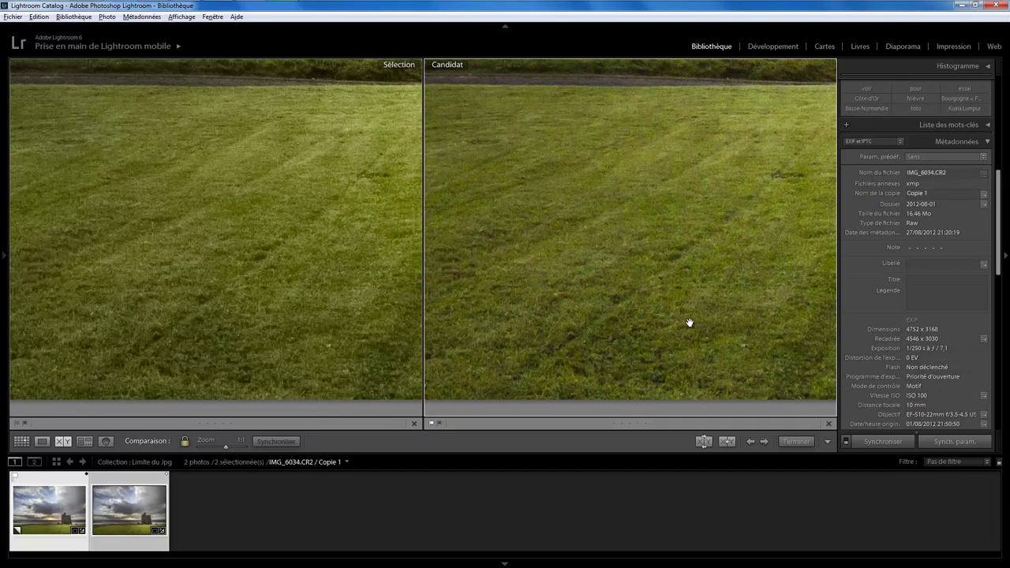
drag(710, 266, 725, 311)
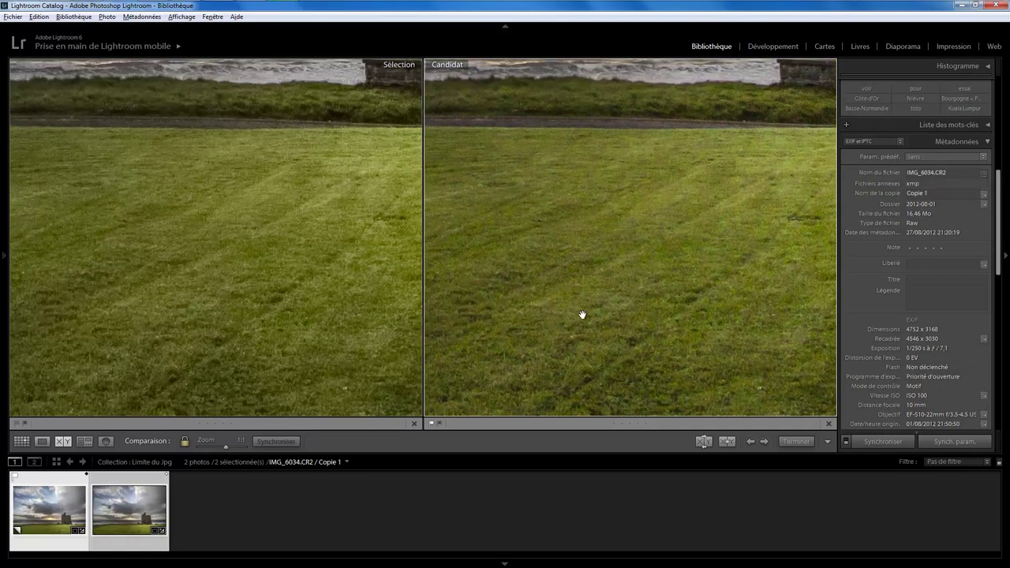
drag(581, 316, 639, 304)
mouse_move(273, 347)
mouse_down()
mouse_move(329, 333)
mouse_move(322, 304)
mouse_move(300, 318)
mouse_up()
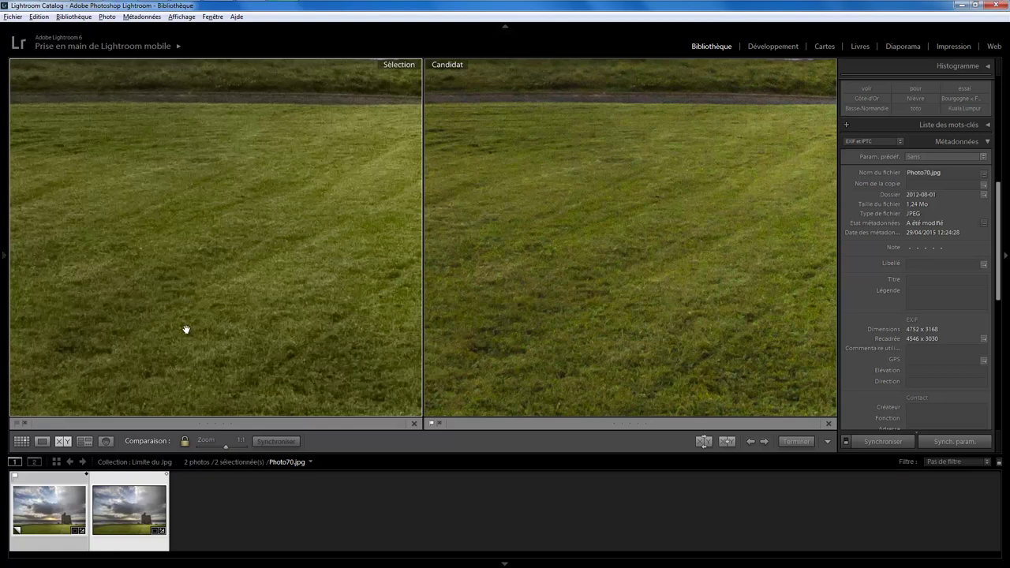
mouse_move(129, 509)
click(75, 483)
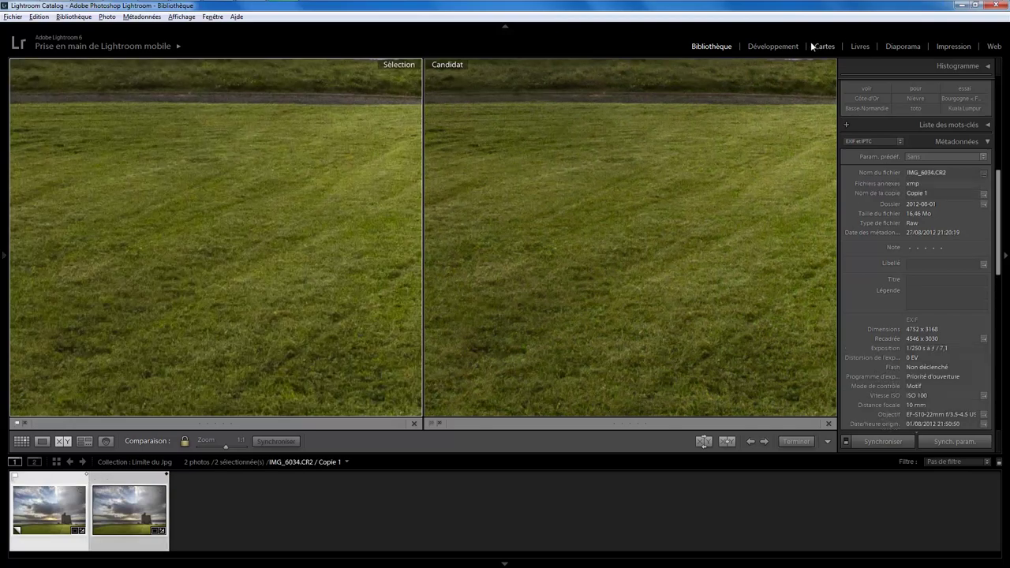
Step: In Develop, copy the raw copy's settings onto Photo70.jpg, restoring its Vibrance to +22
click(777, 48)
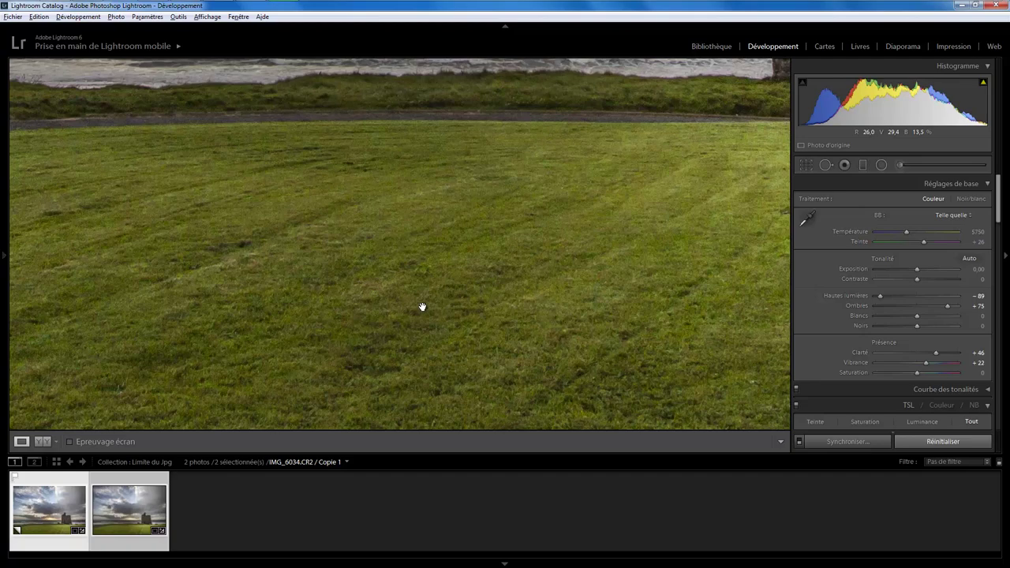
key(ctrl+shift+c)
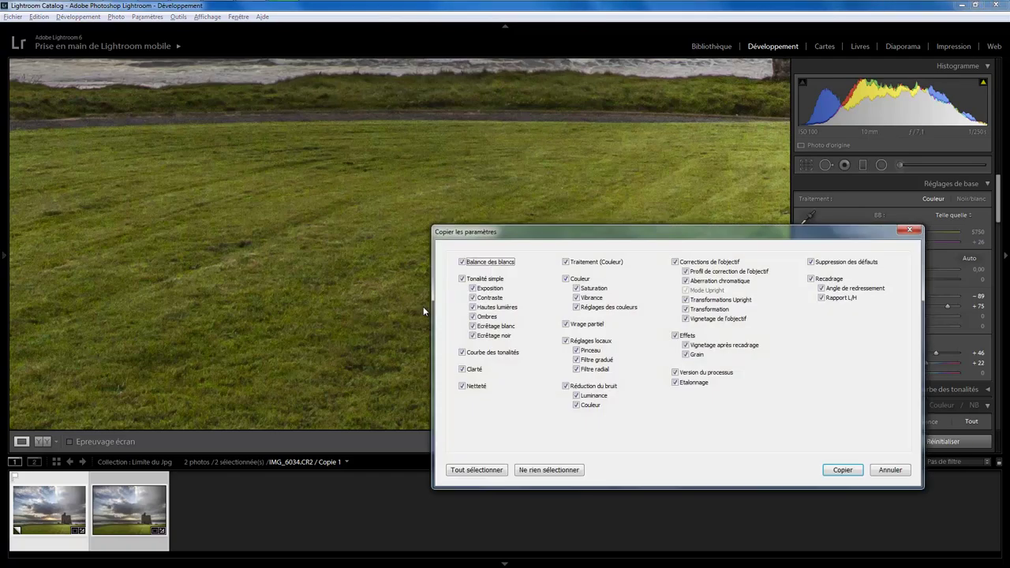
click(842, 470)
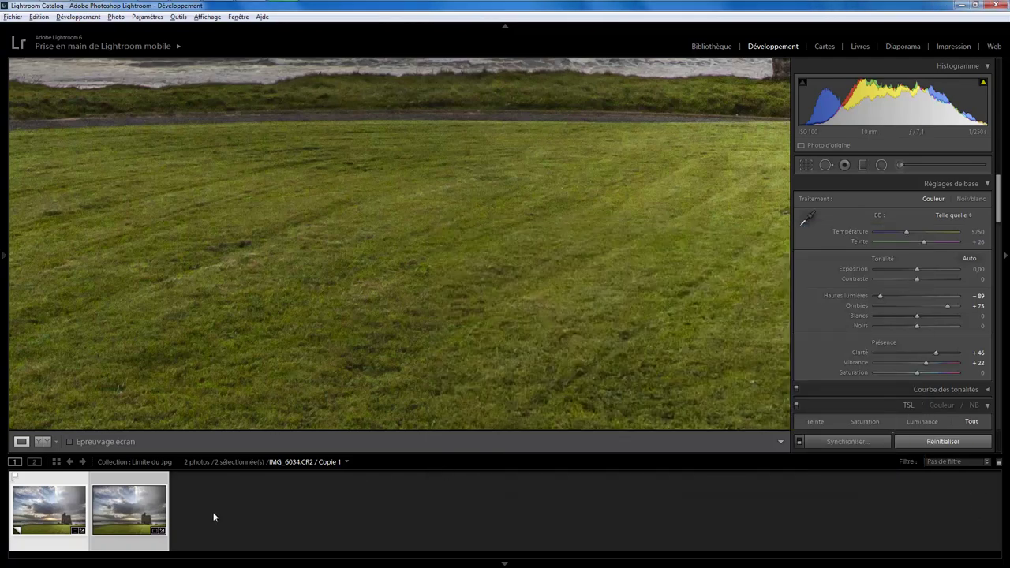
click(165, 484)
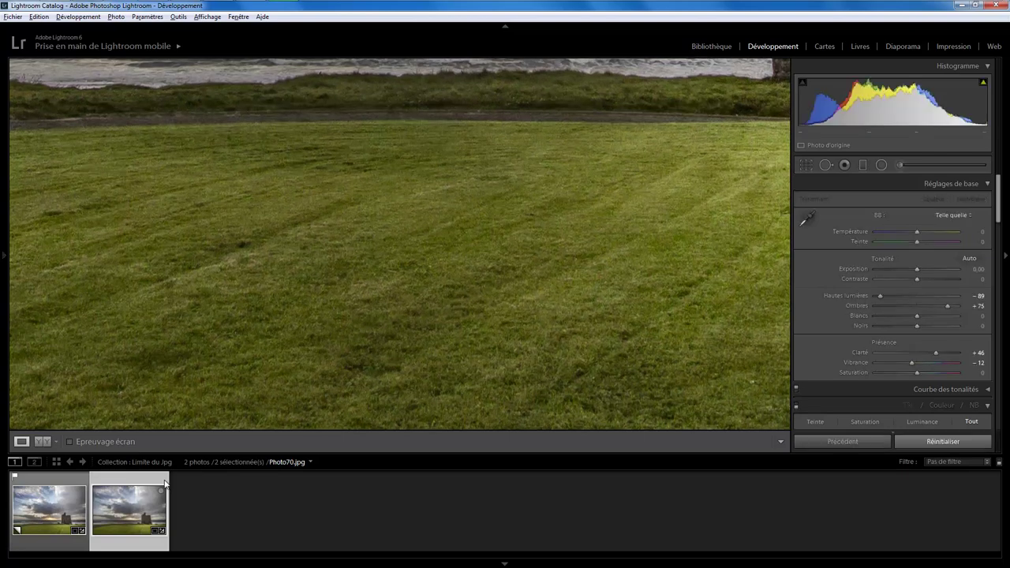
key(ctrl+shift+v)
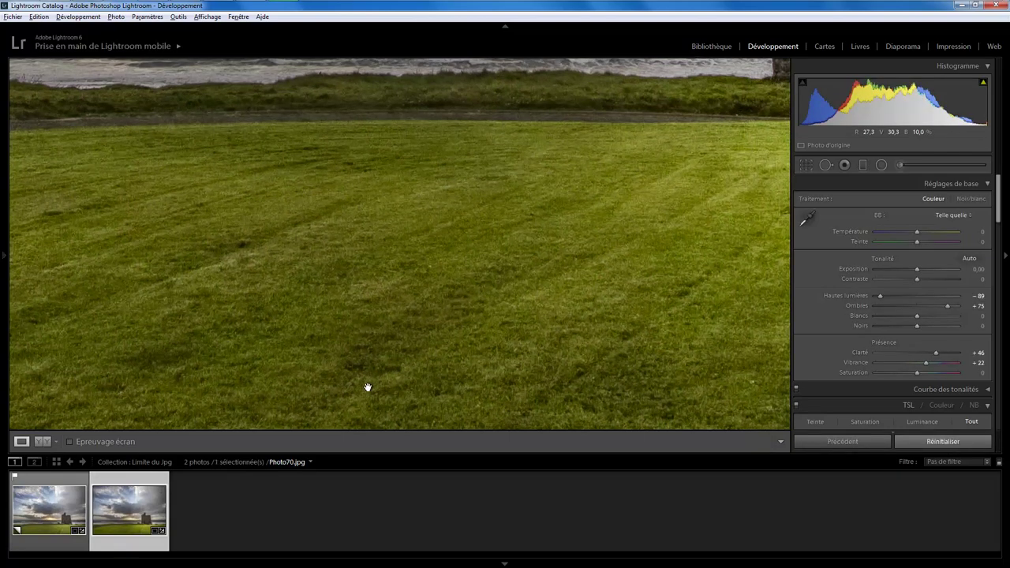
Step: Return to the Library and open the X|Y Compare view of both versions
click(711, 47)
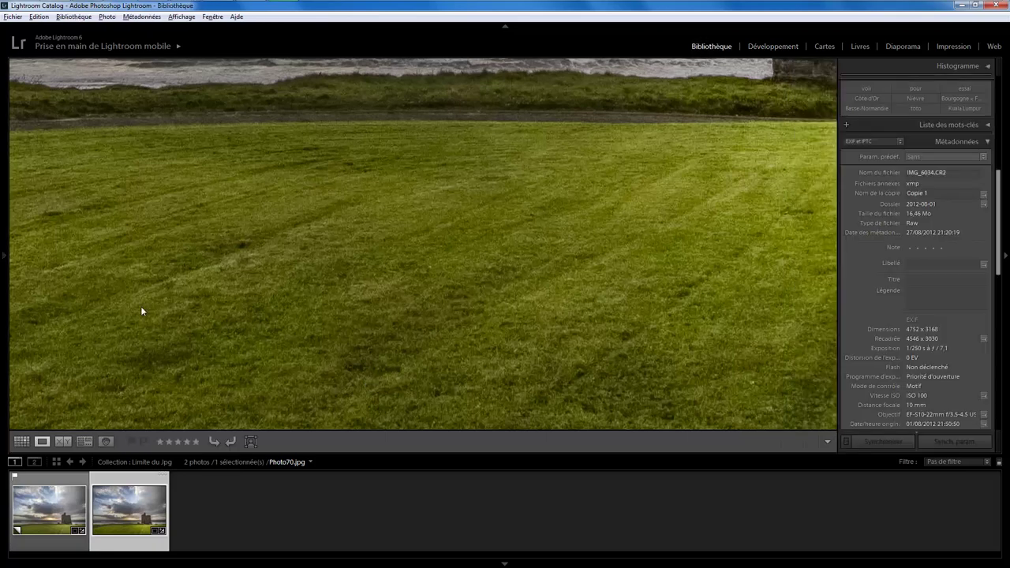
click(62, 441)
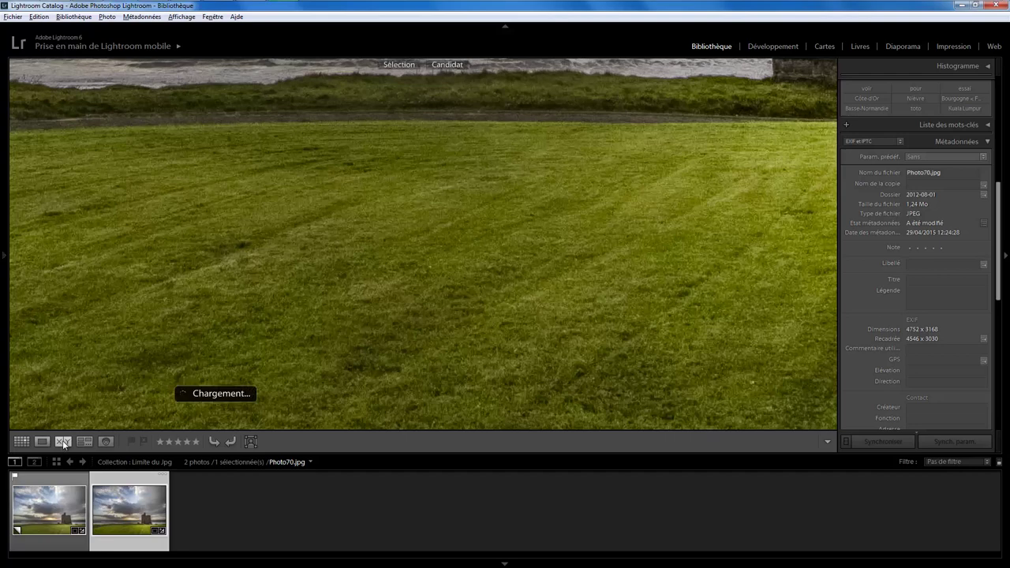